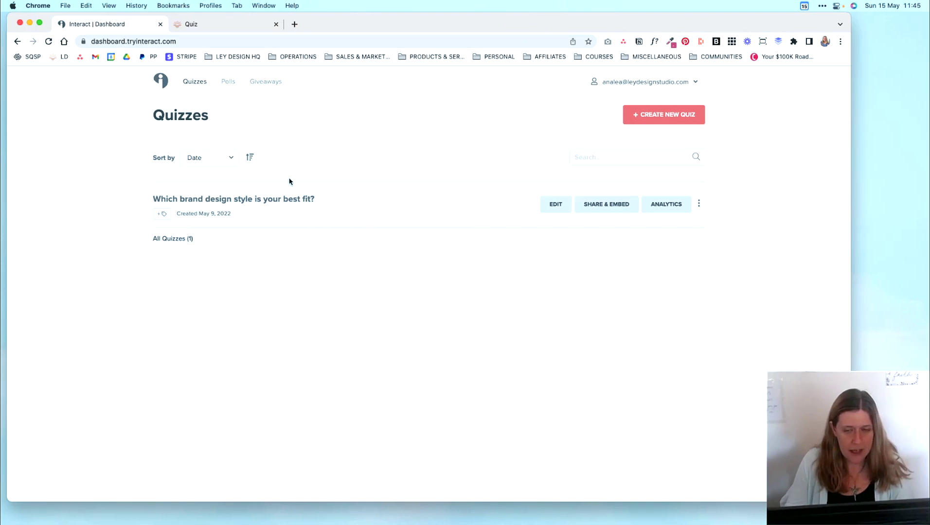
Check the Squarespace Quiz page, then open Share & Embed for the brand design style quiz.
mouse_move(303, 197)
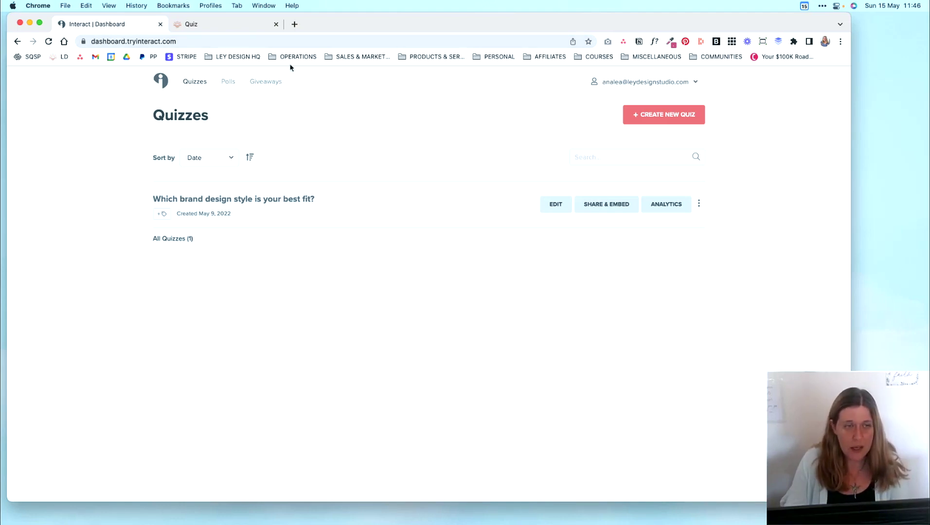
left_click(232, 28)
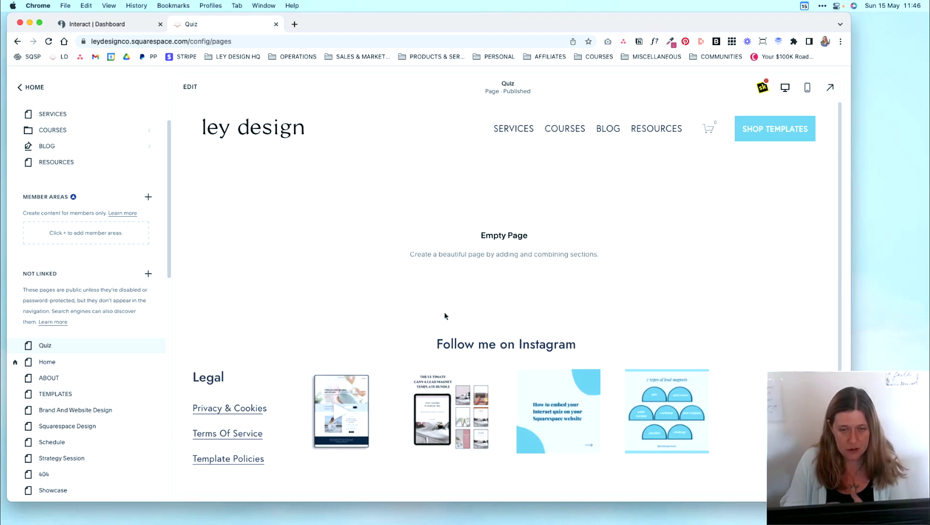
left_click(129, 29)
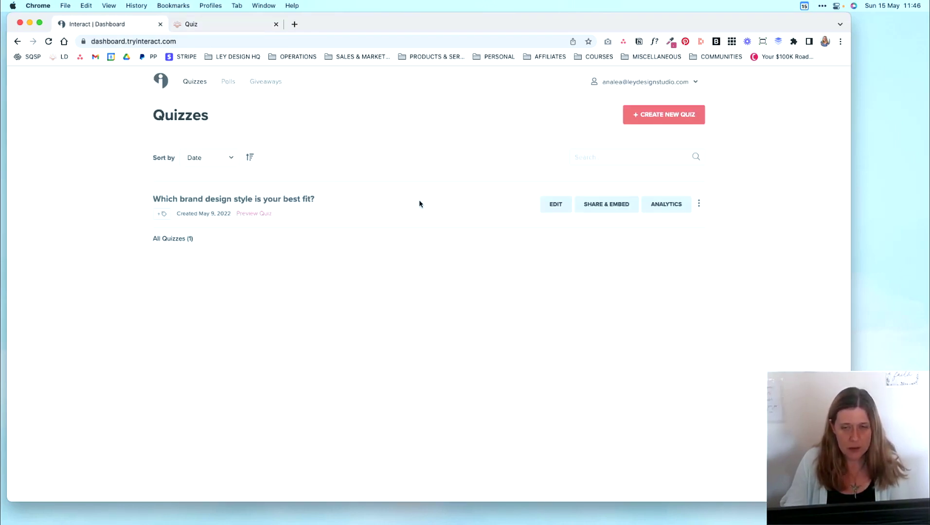
left_click(602, 208)
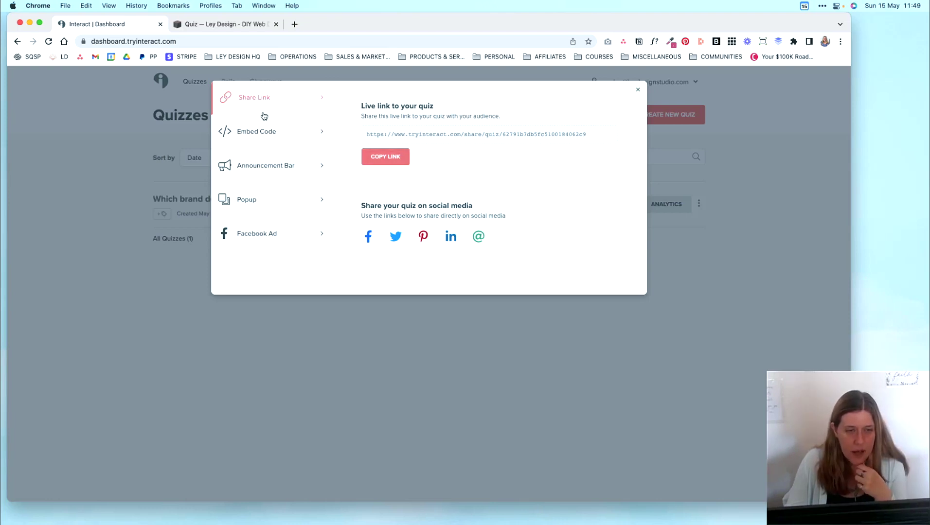
Show the quiz's JavaScript embed code, with auto-resize to fit content on.
left_click(282, 140)
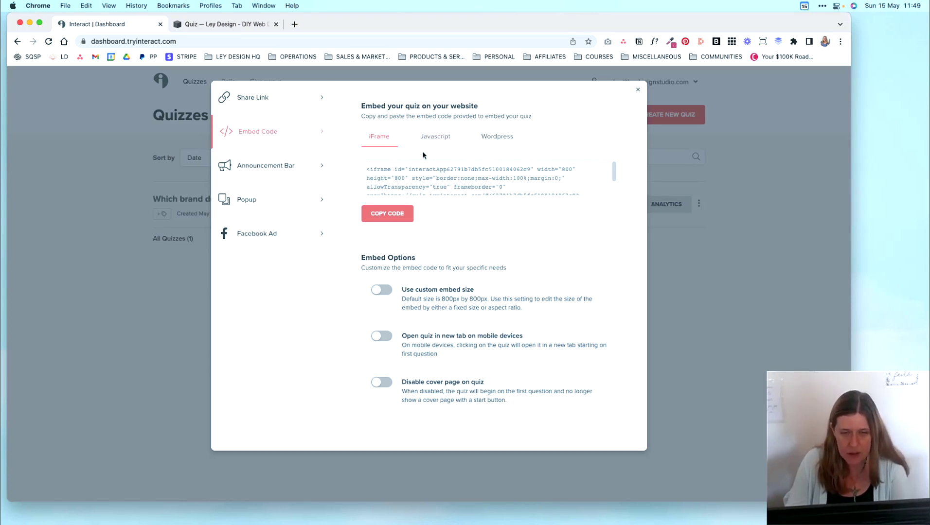
left_click(437, 141)
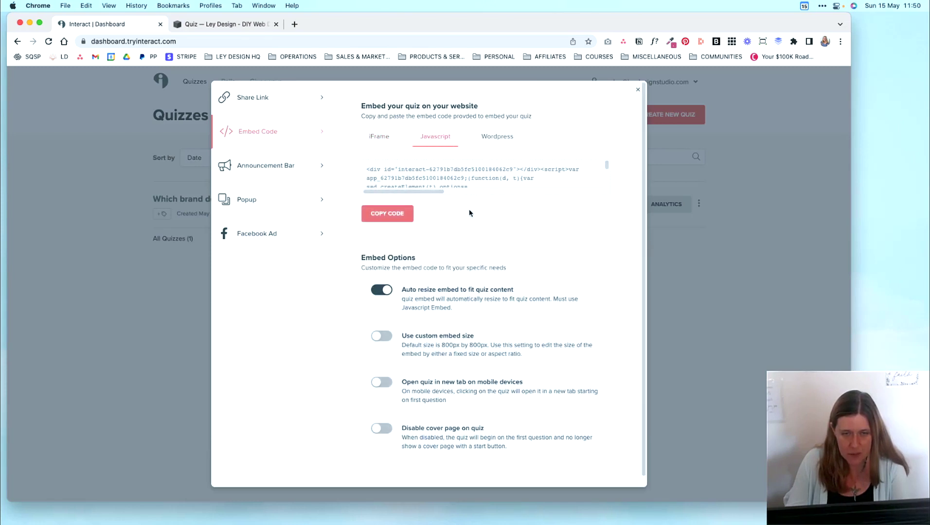
Turn on opening in a new tab on mobile and disabling the cover page, then copy the code.
scroll(466, 265, "down", 1)
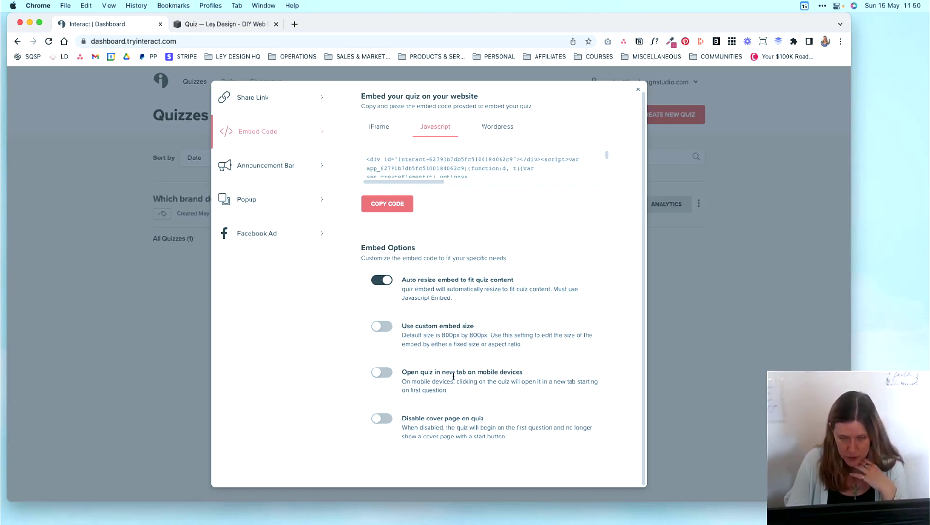
left_click(386, 376)
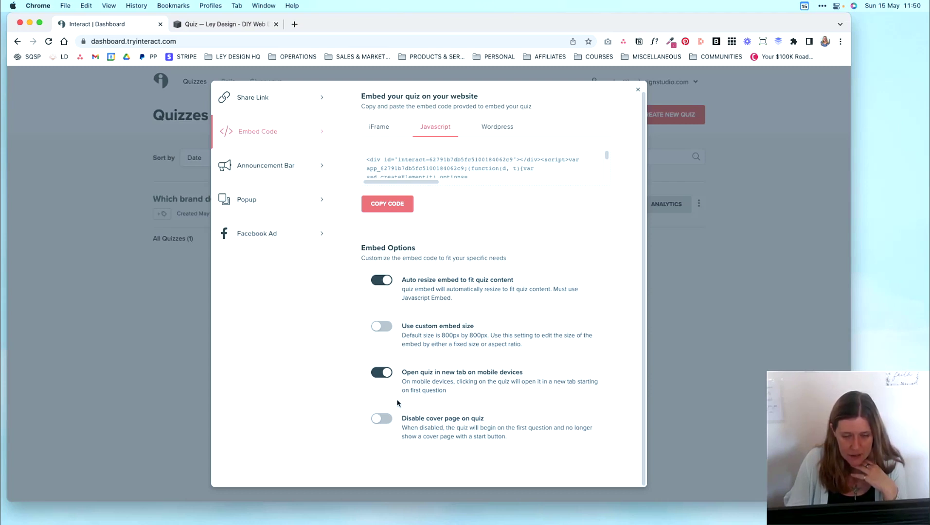
left_click(384, 419)
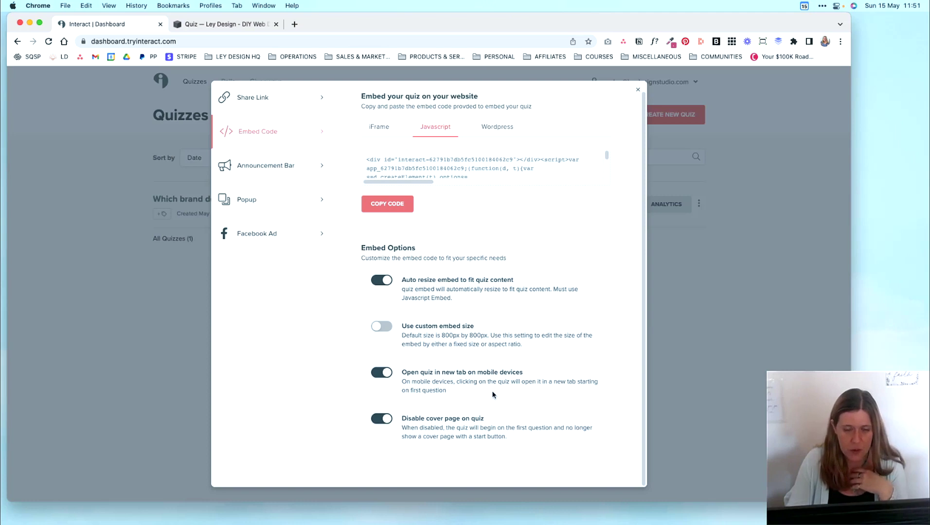
left_click(398, 208)
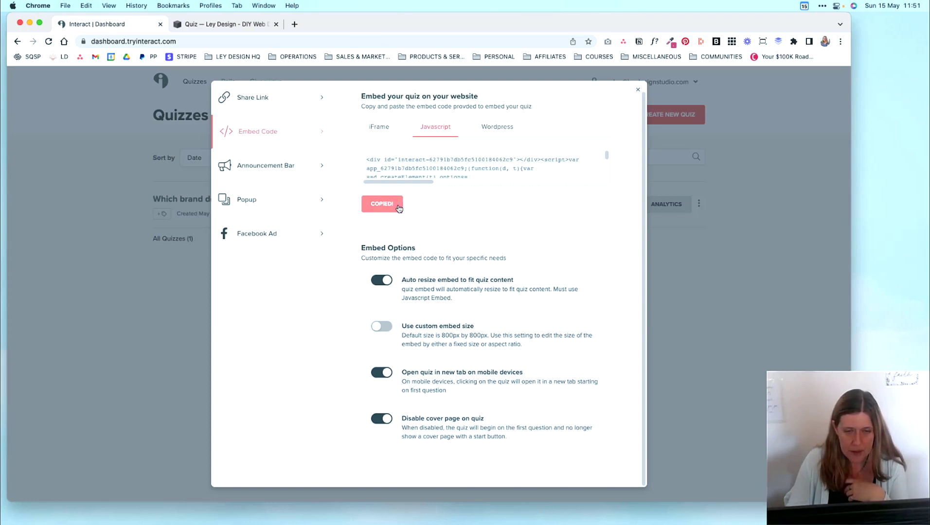
Insert a Code block into a new section of the Squarespace Quiz page.
left_click(211, 29)
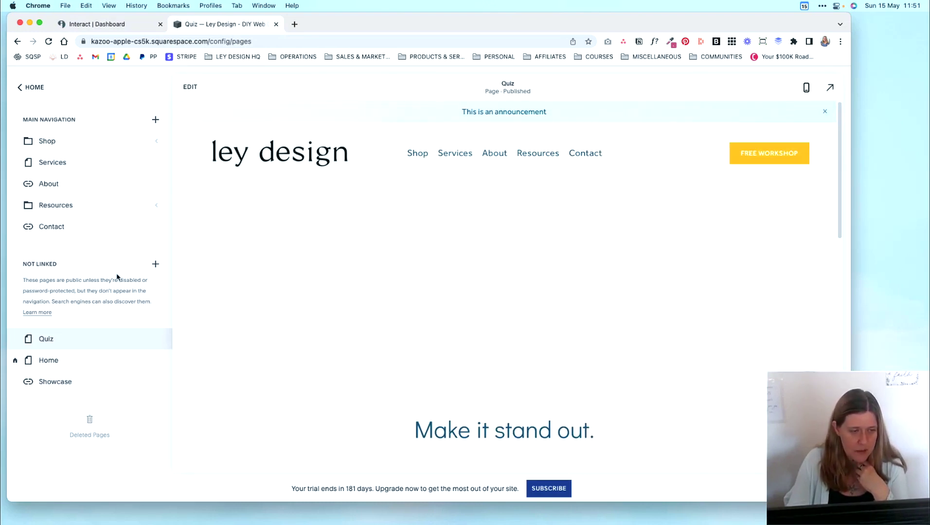
left_click(189, 86)
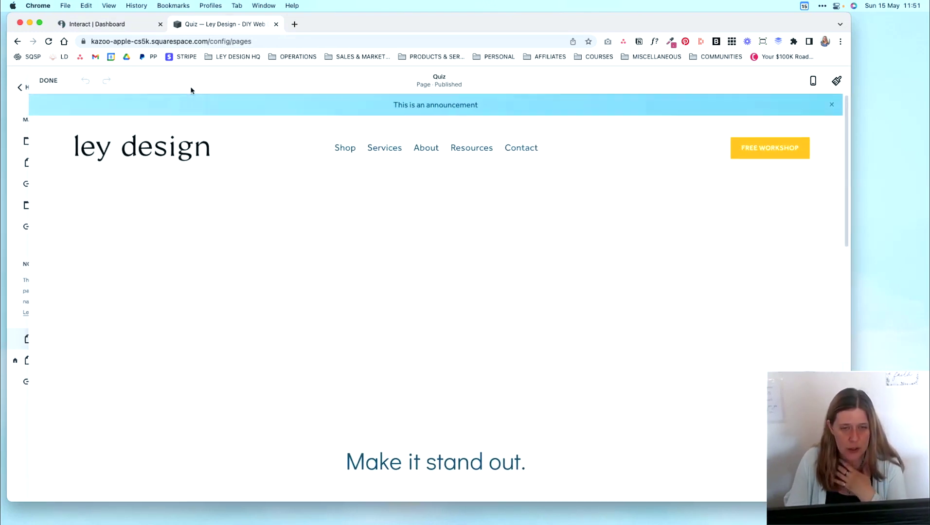
left_click(424, 291)
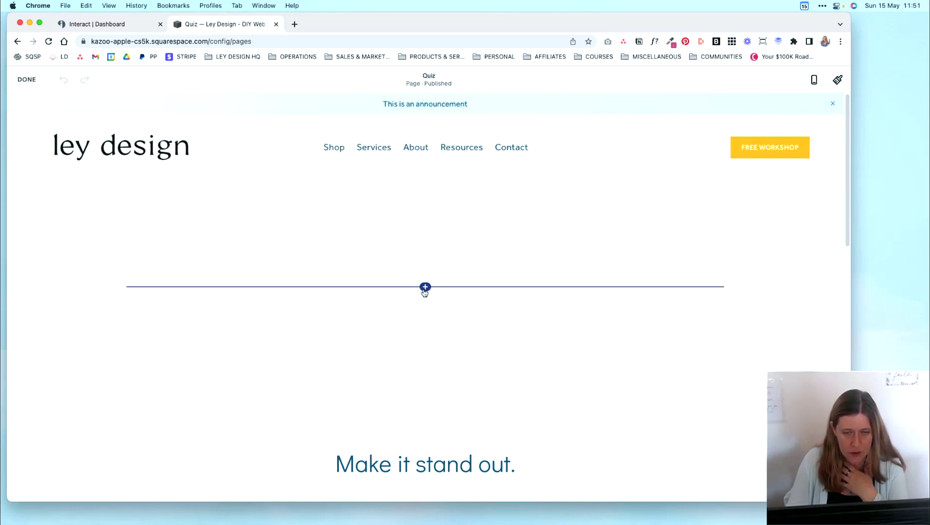
left_click(425, 288)
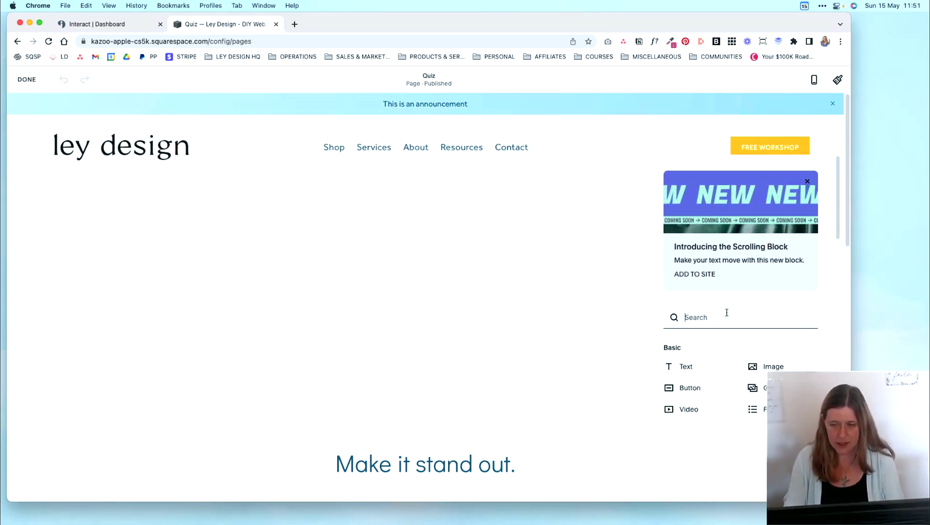
type("code")
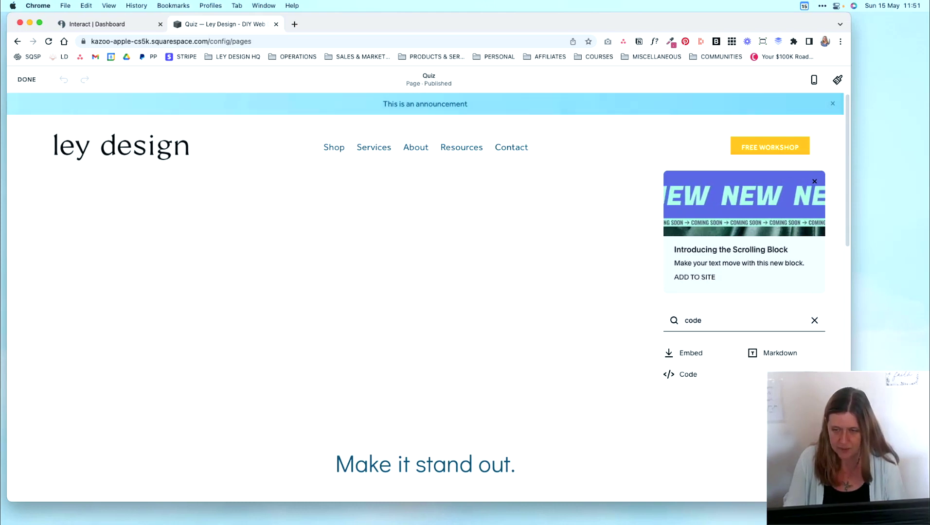
left_click(684, 374)
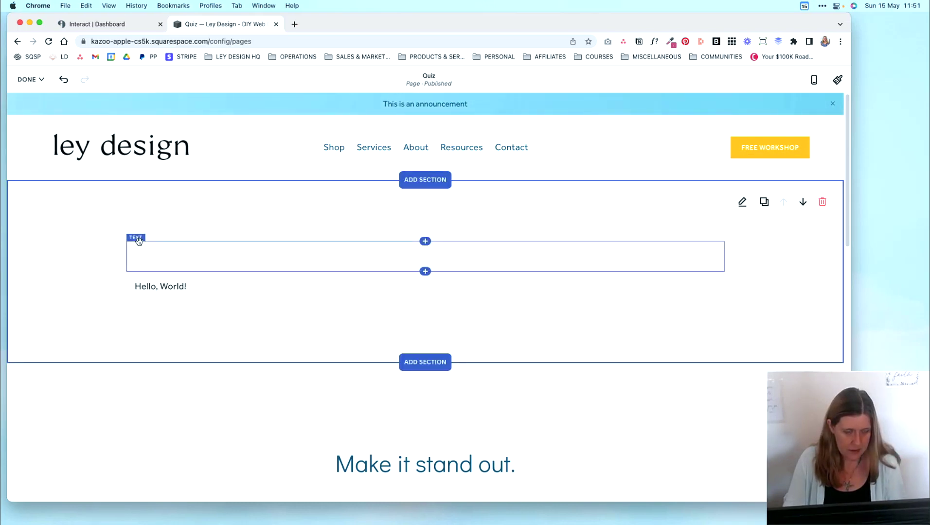
Delete the empty Text block, leaving only the 'Hello, World!' Code block.
left_click(138, 241)
left_click(162, 225)
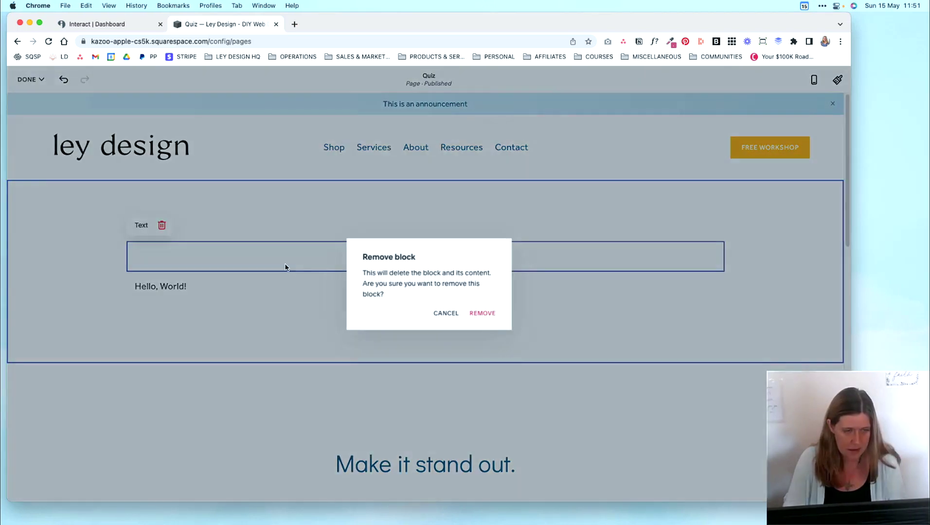
left_click(482, 313)
left_click(207, 267)
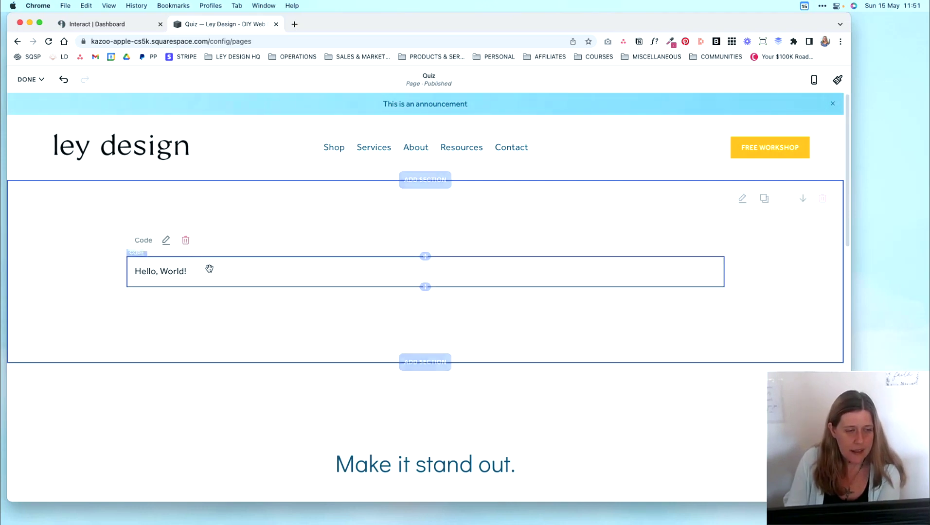
Replace the sample 'Hello, World!' code with an opening <div align="center"> tag.
left_click(165, 240)
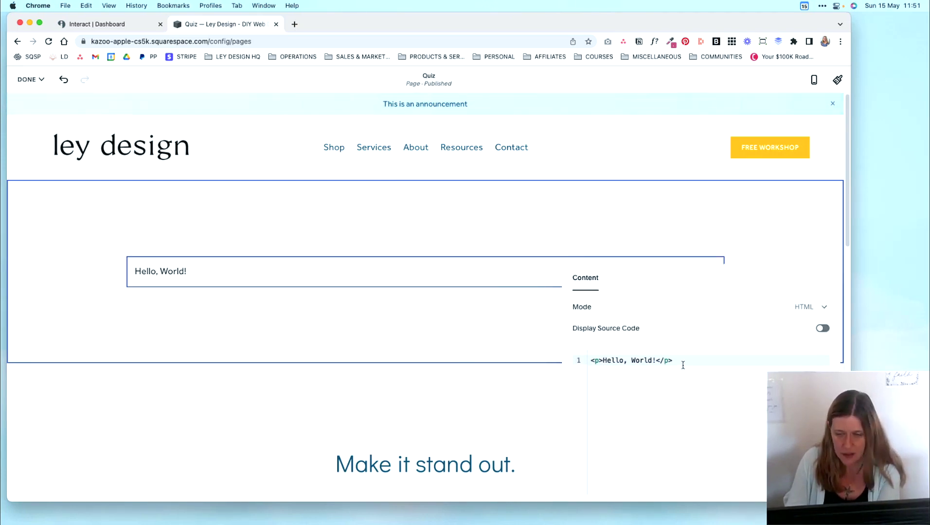
left_click_drag(683, 365, 627, 361)
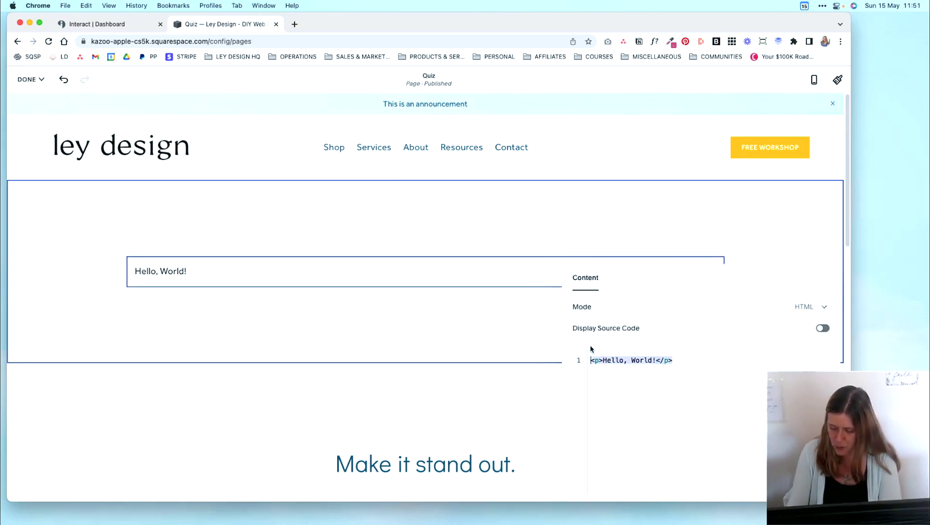
left_click_drag(681, 362, 581, 347)
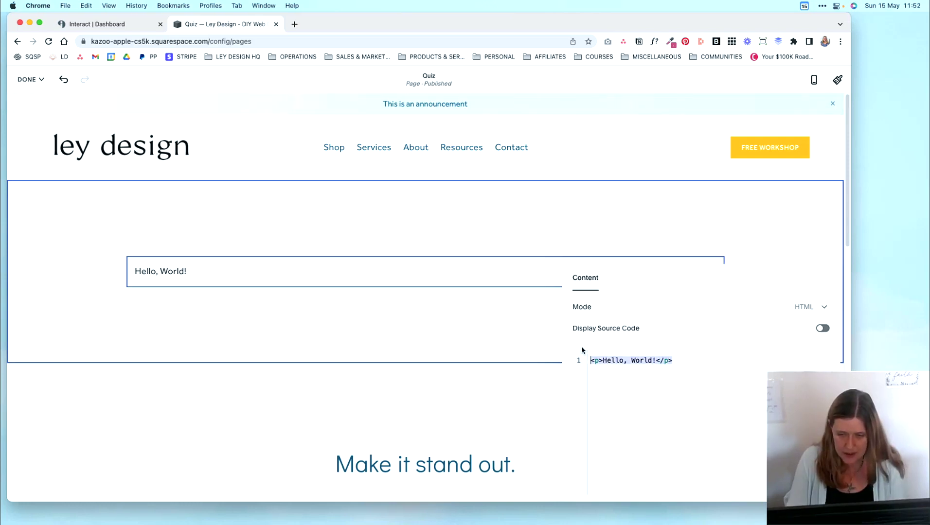
key("BackSpace")
type("<")
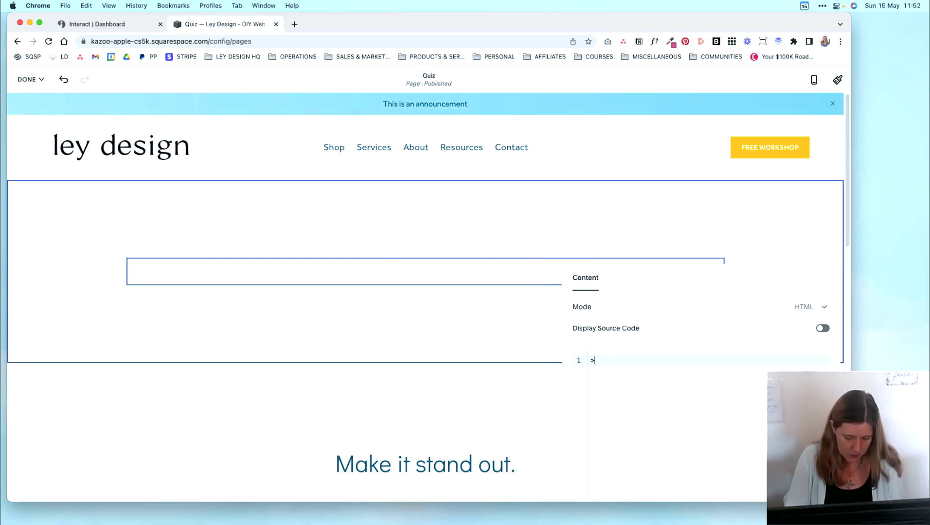
type("v")
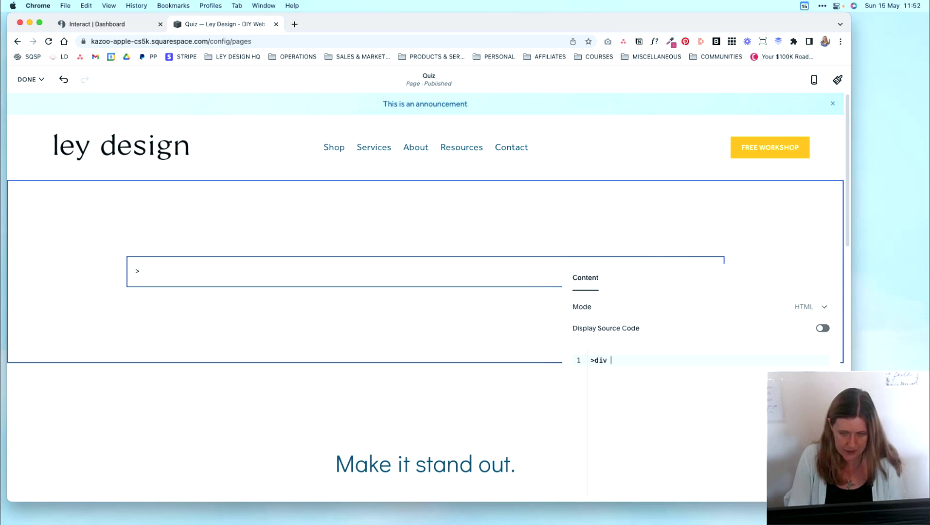
key("BackSpace")
key("BackSpace")
key("BackSpace")
key("BackSpace")
type("<")
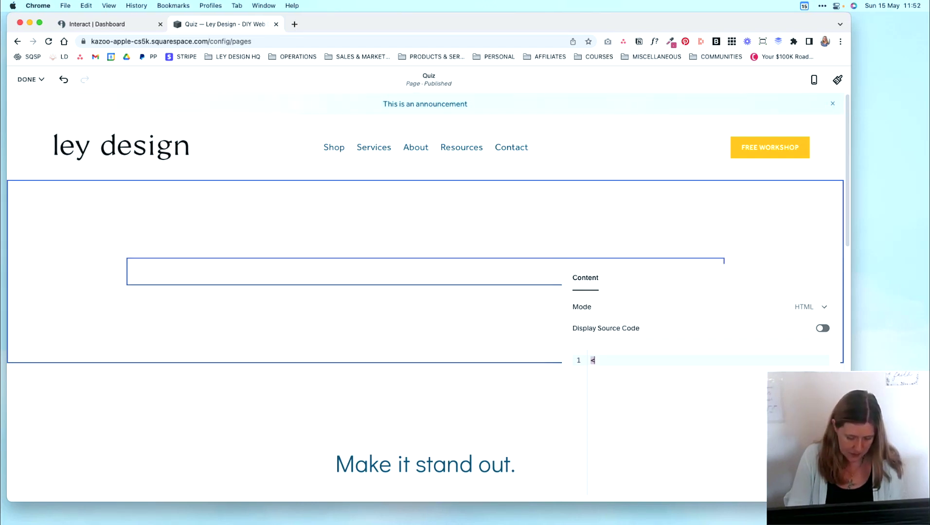
type("div align")
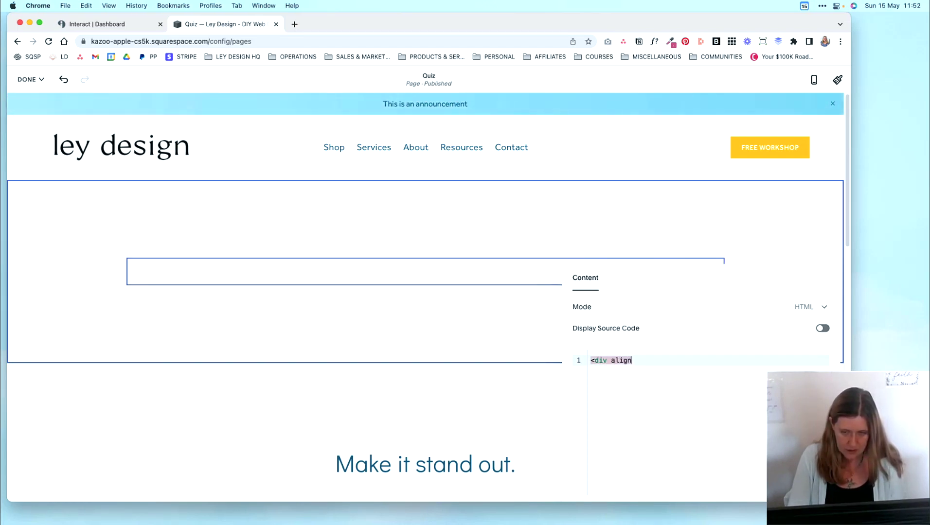
type("=\"")
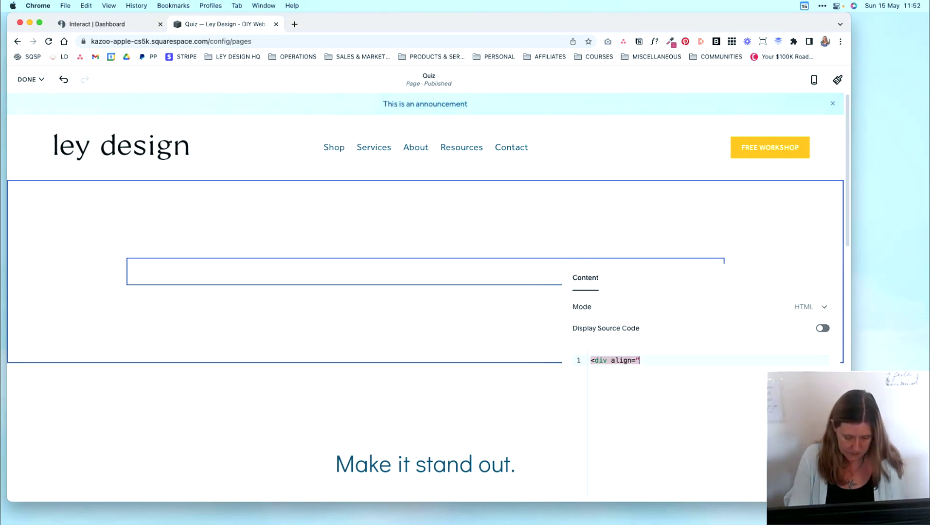
type("center\">")
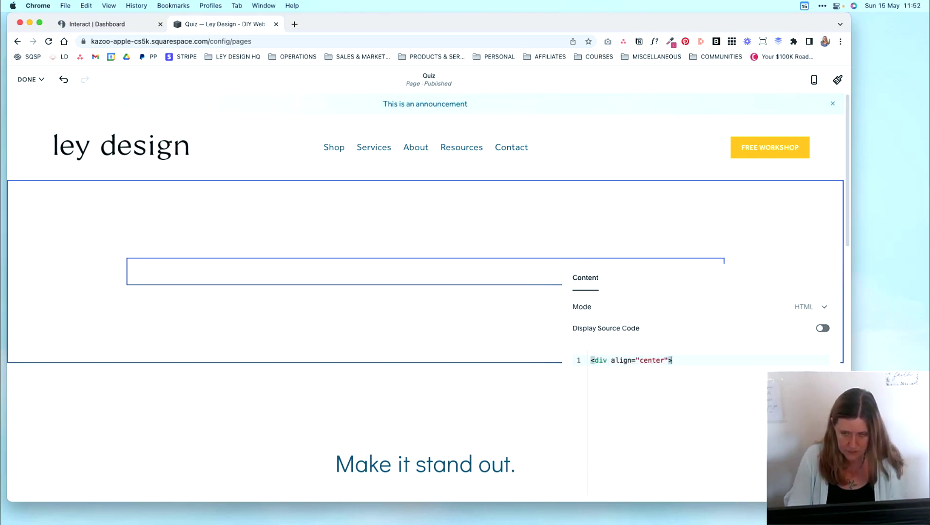
key("Return")
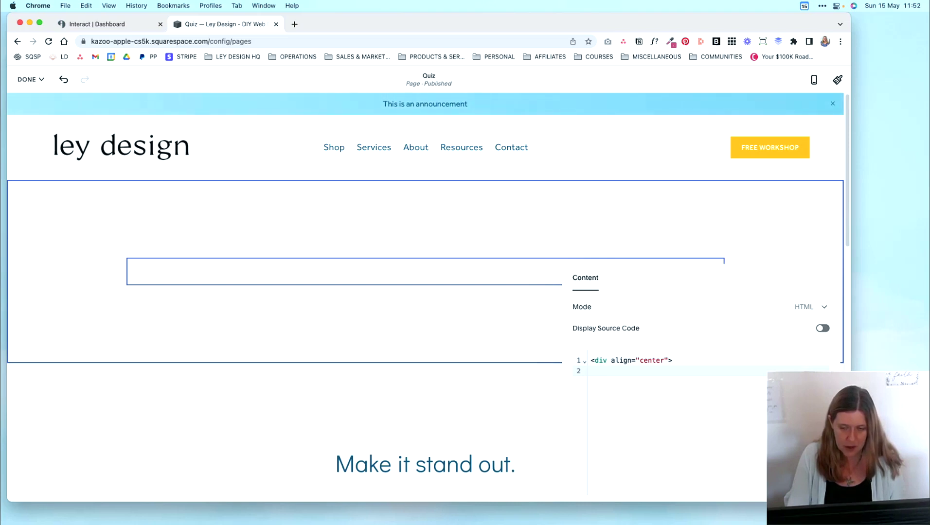
Paste the Interact quiz embed script and close it with a </div> tag.
key("super+v")
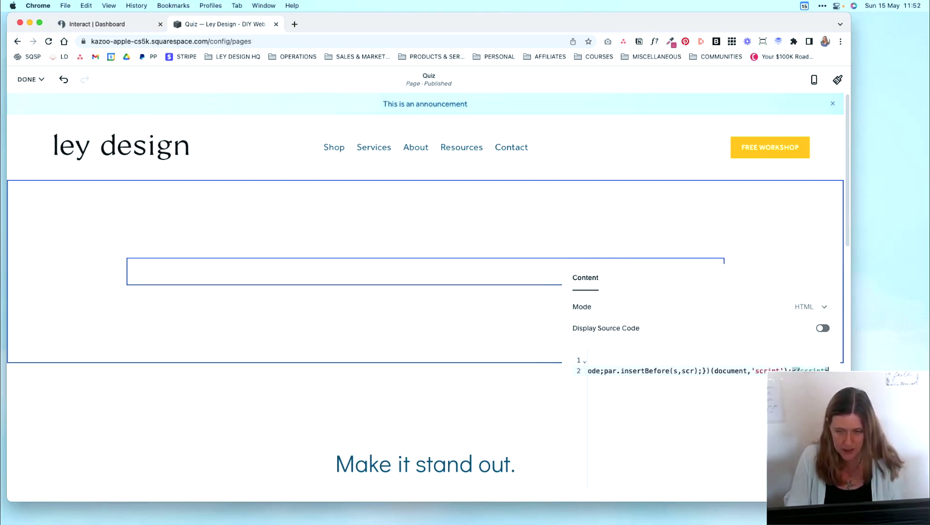
key("Return")
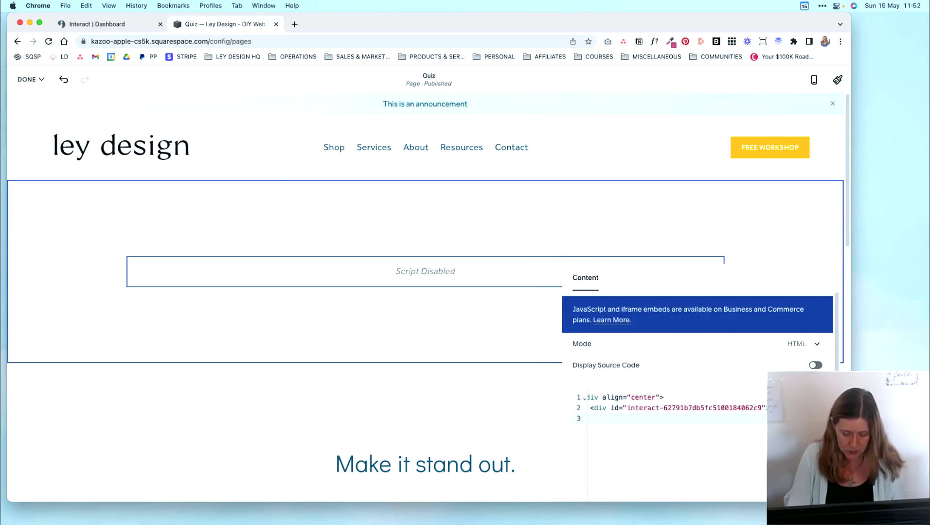
type("</div>")
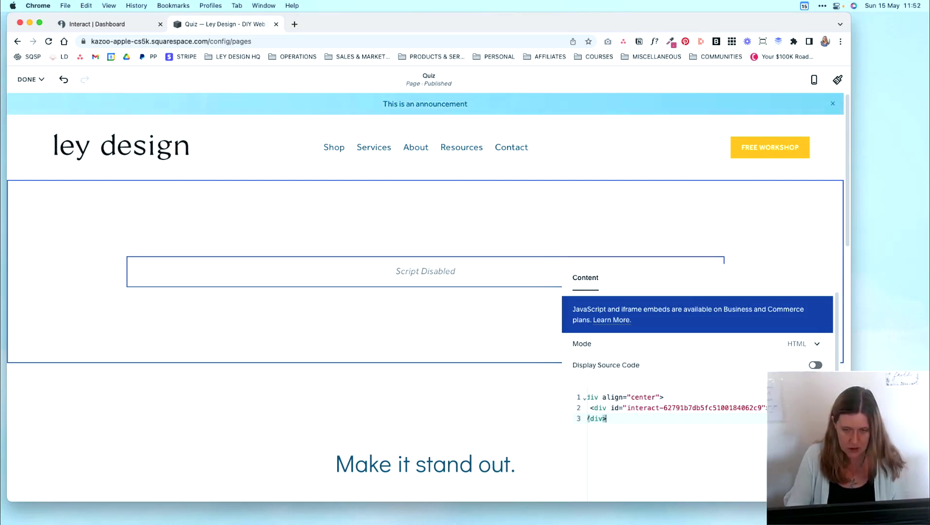
scroll(629, 423, "down", 2)
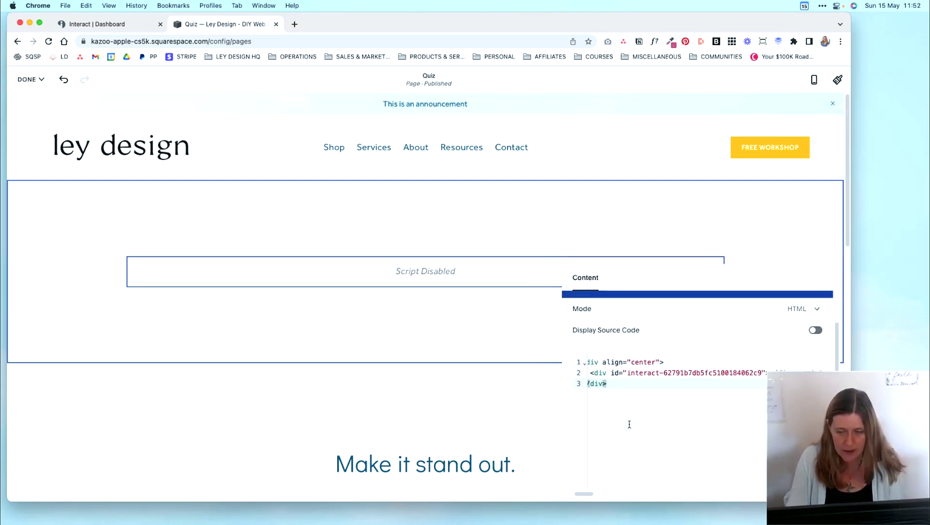
scroll(628, 423, "up", 2)
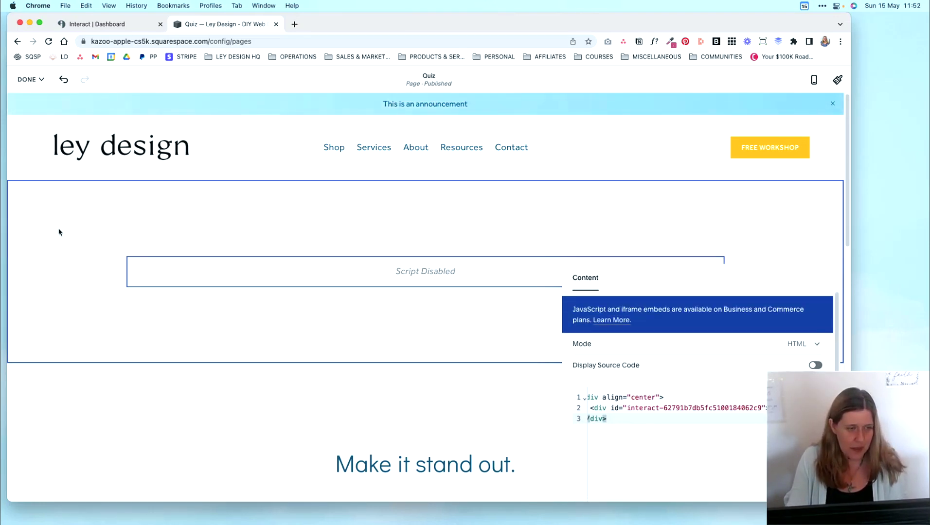
left_click(42, 81)
Save the Quiz page edits and view the embedded brand quiz full-screen.
left_click(28, 109)
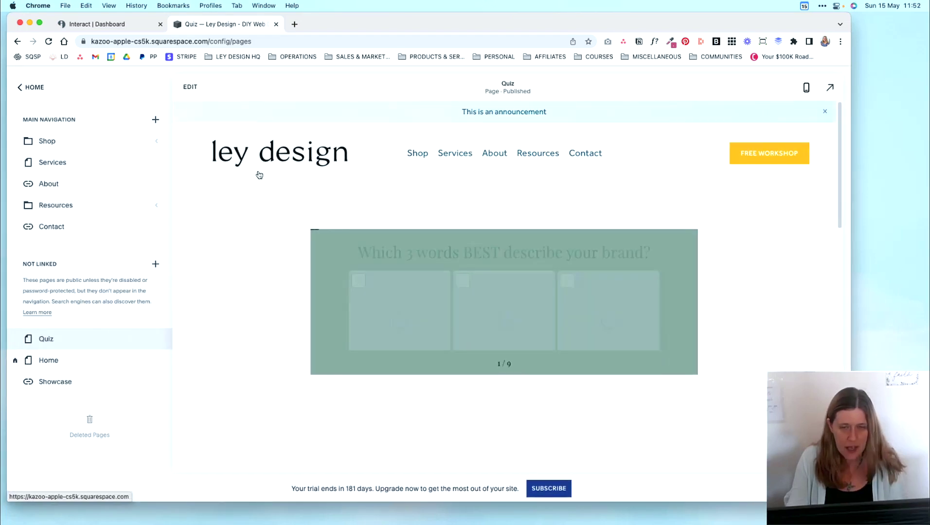
scroll(774, 323, "down", 3)
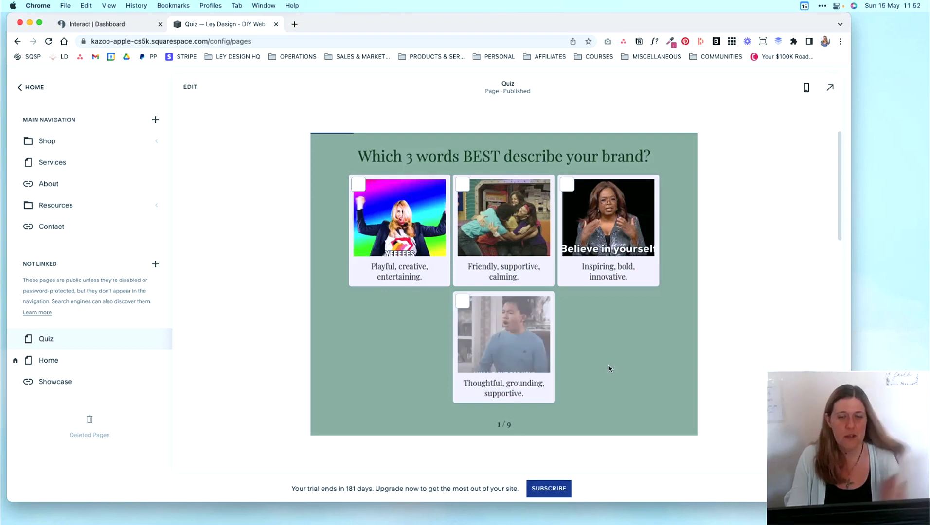
scroll(630, 376, "up", 1)
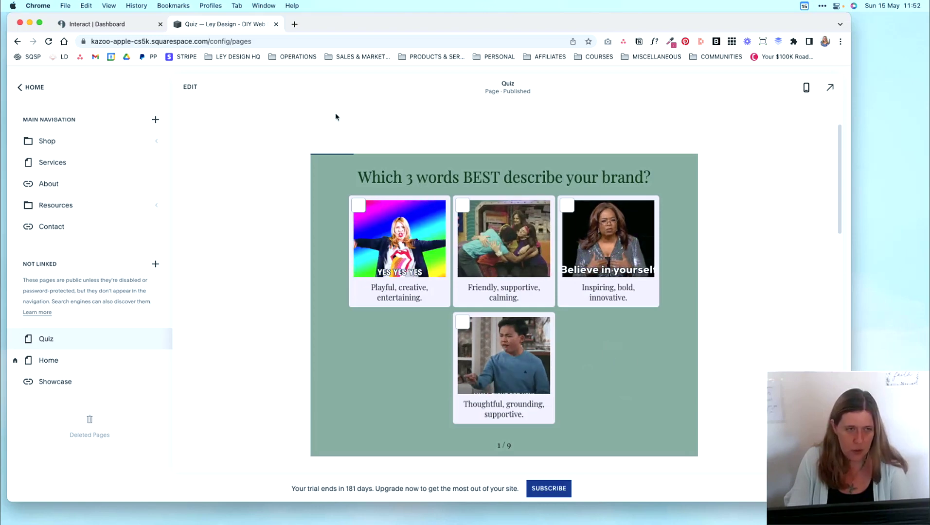
left_click(830, 87)
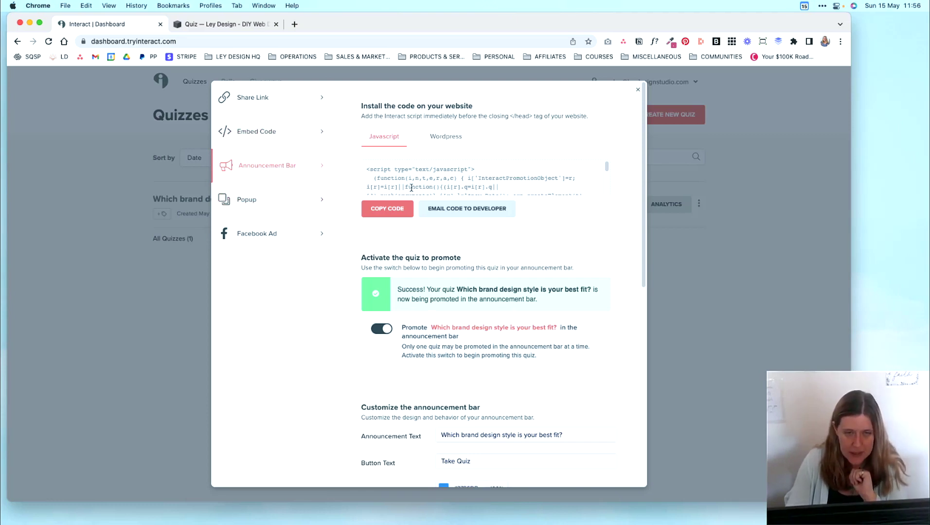
Scroll through the quiz's announcement bar customize options and button settings.
scroll(390, 336, "down", 2)
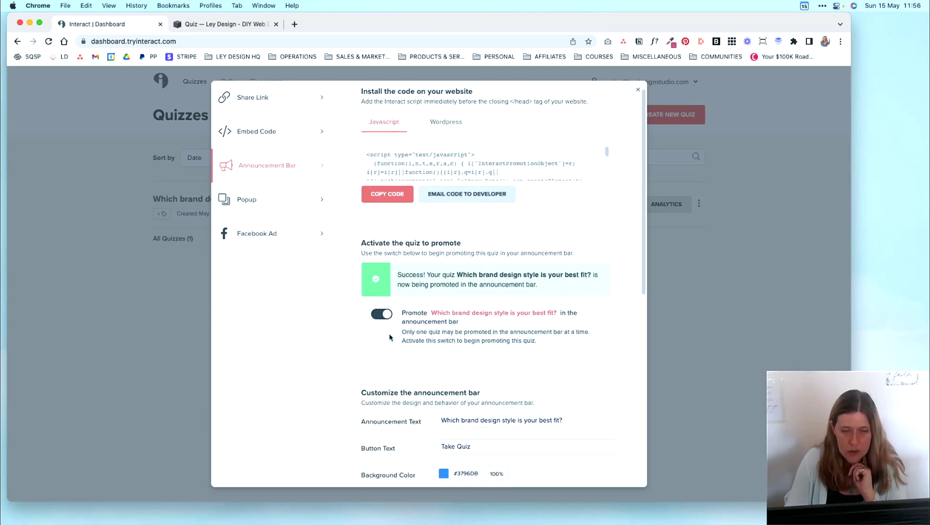
scroll(439, 263, "down", 7)
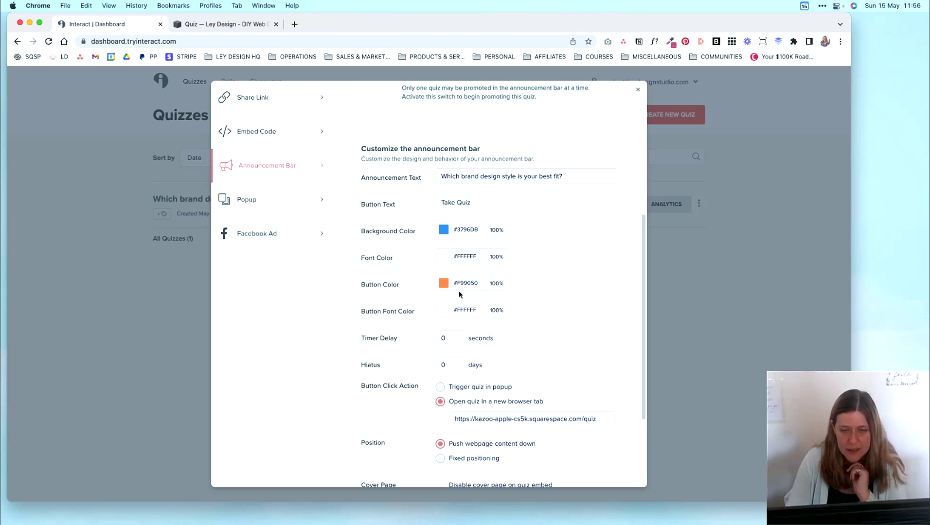
scroll(547, 363, "down", 5)
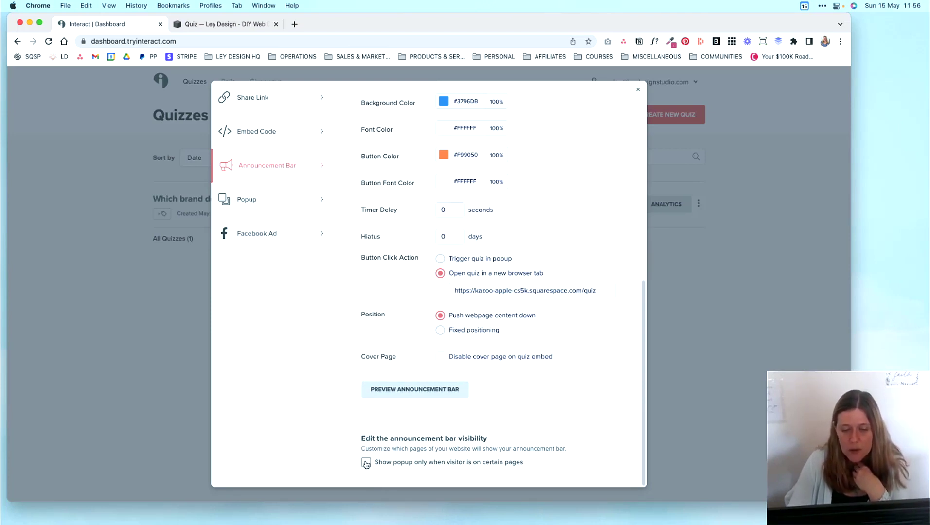
Limit the announcement bar to certain pages with an 'exactly matches' URL path rule.
left_click(366, 463)
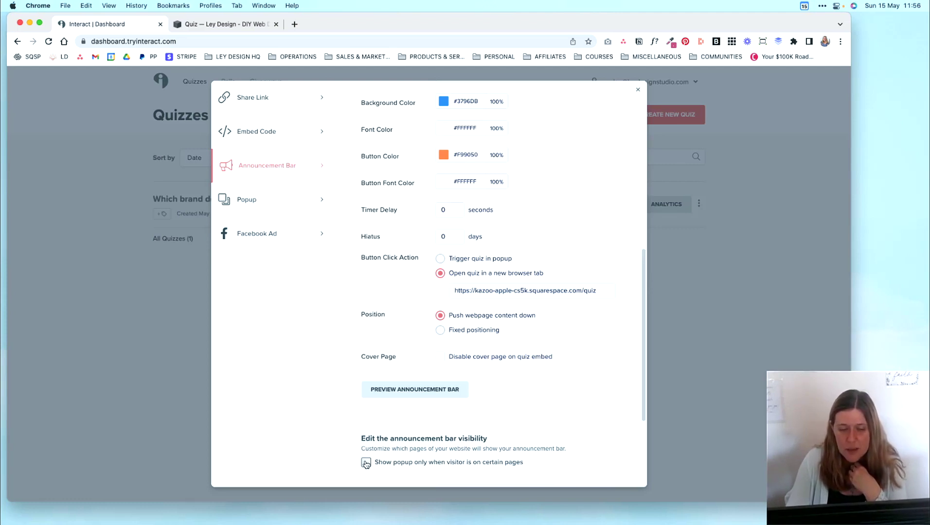
scroll(562, 402, "down", 5)
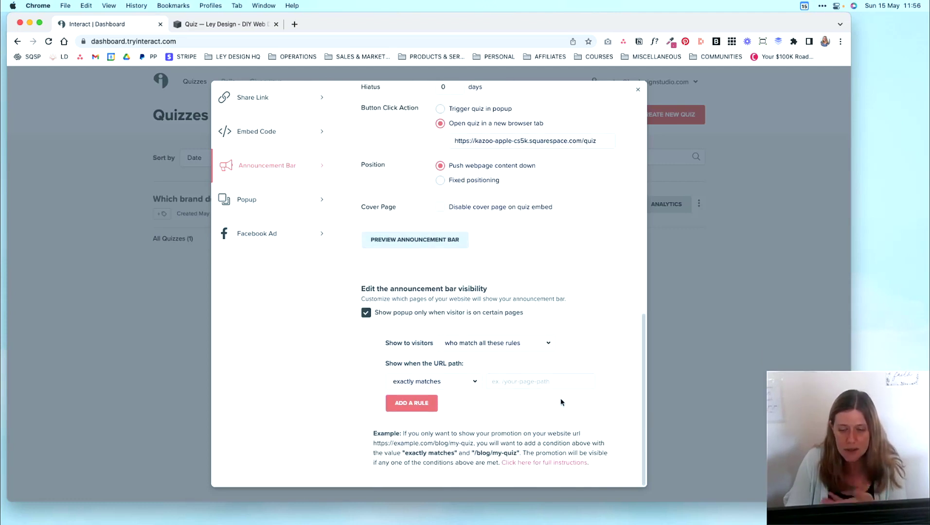
left_click(506, 377)
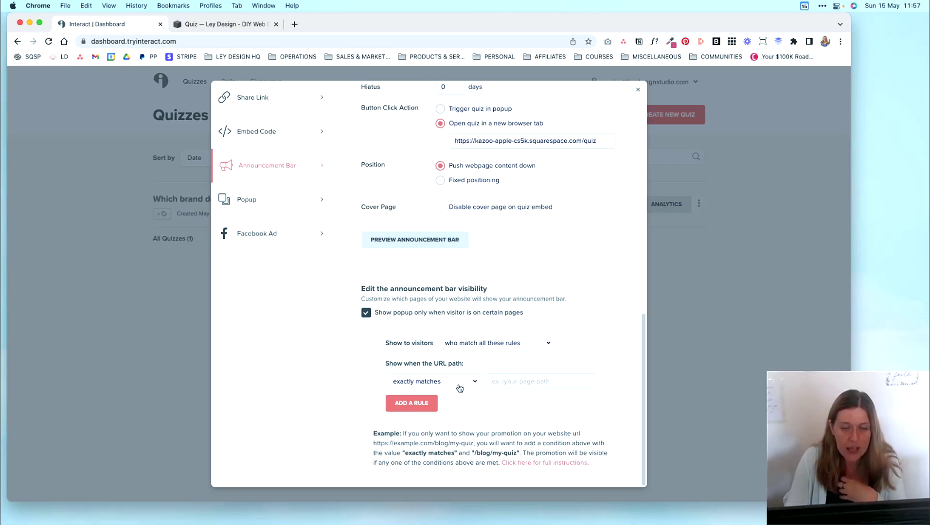
left_click(501, 383)
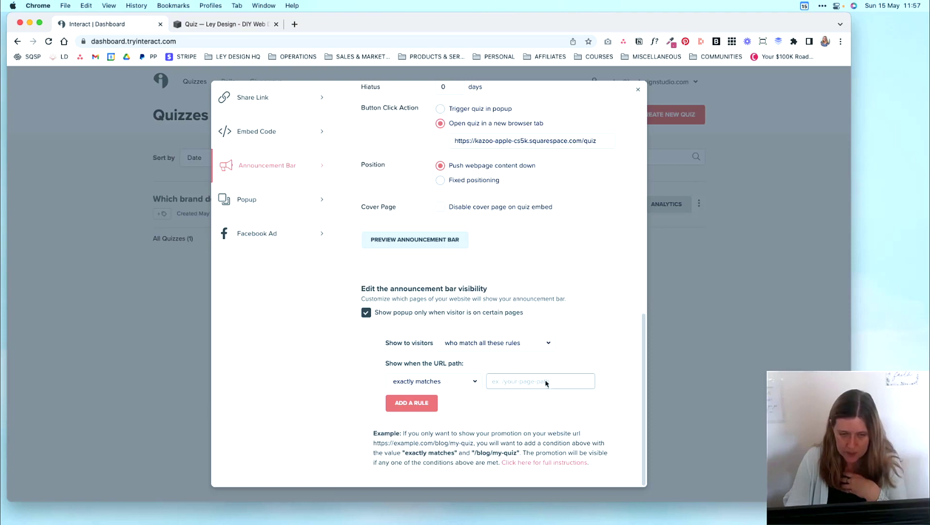
Copy the announcement bar's JavaScript installation code for the website.
scroll(368, 317, "up", 3)
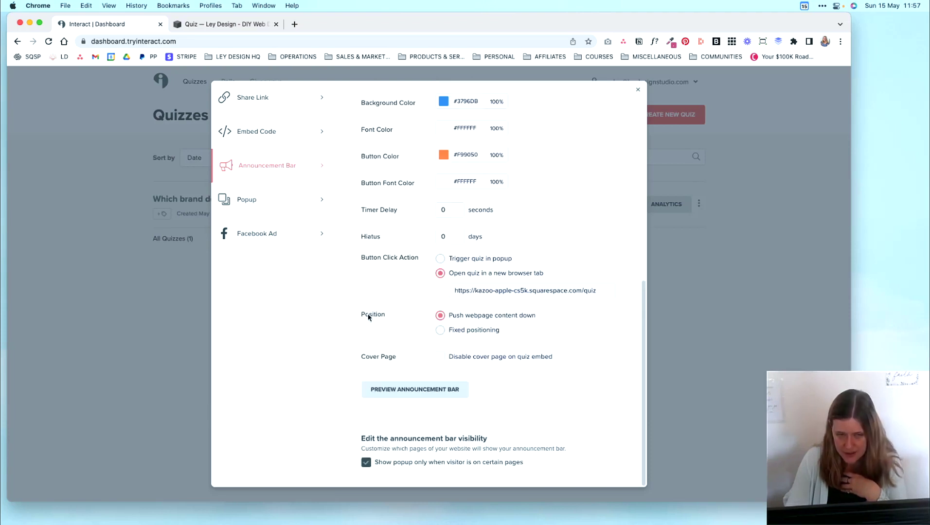
scroll(590, 364, "up", 7)
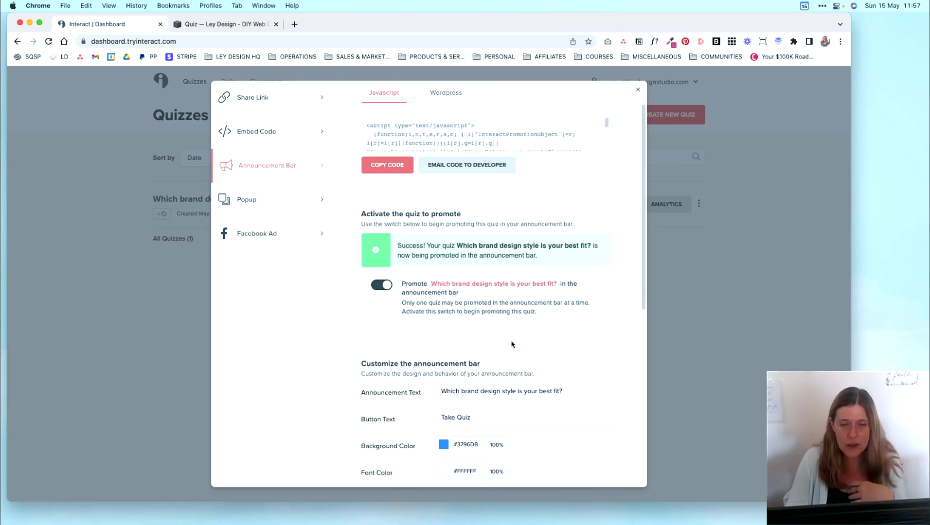
scroll(530, 287, "up", 2)
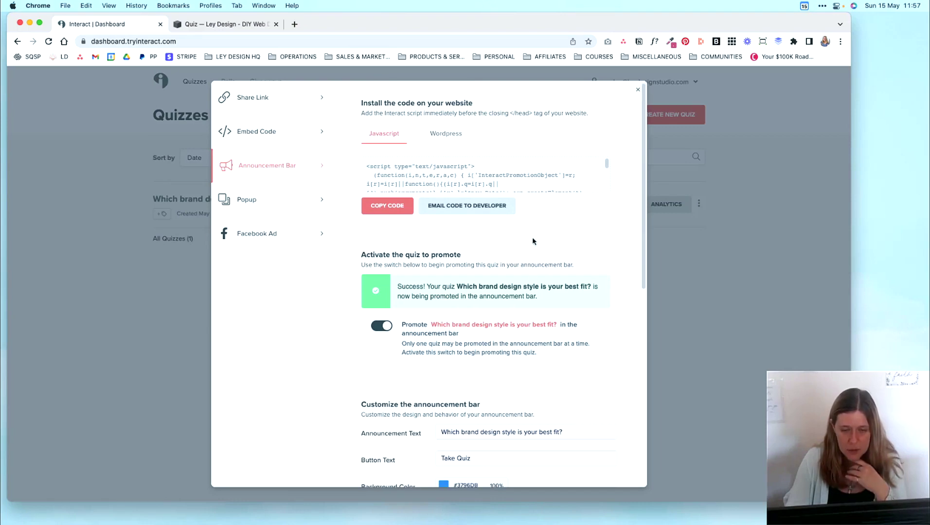
scroll(533, 241, "down", 12)
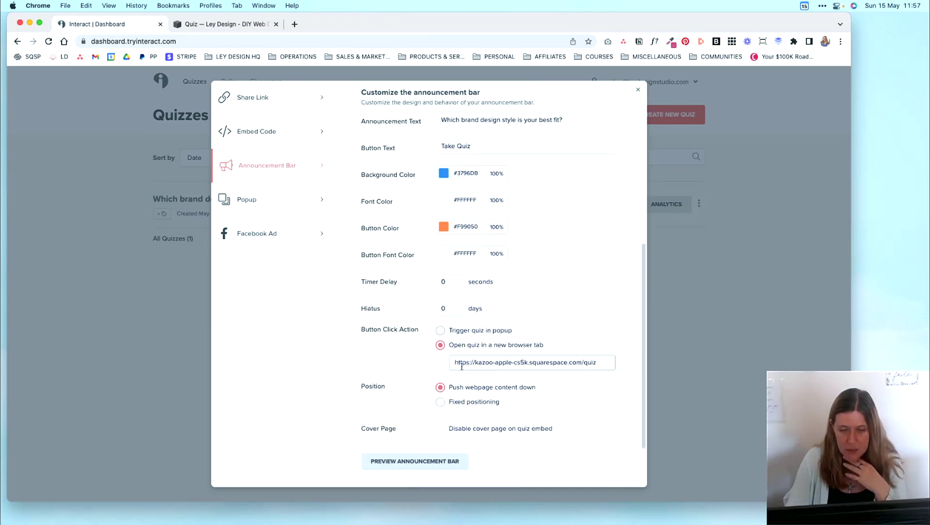
left_click_drag(455, 363, 598, 365)
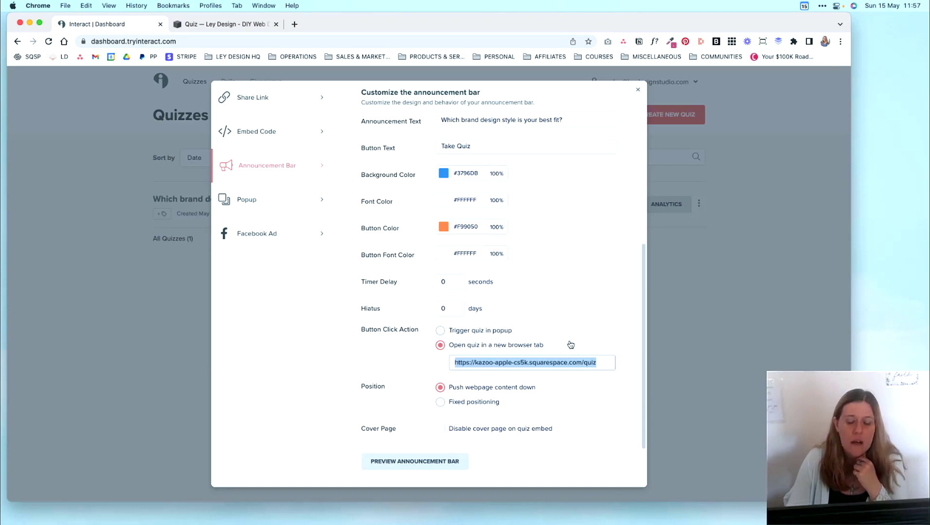
scroll(565, 338, "up", 5)
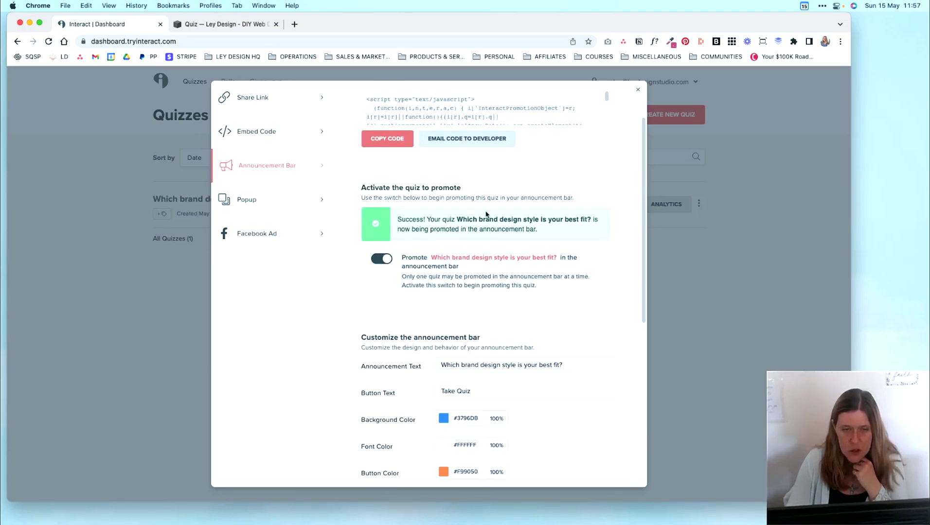
scroll(486, 213, "up", 2)
left_click(391, 190)
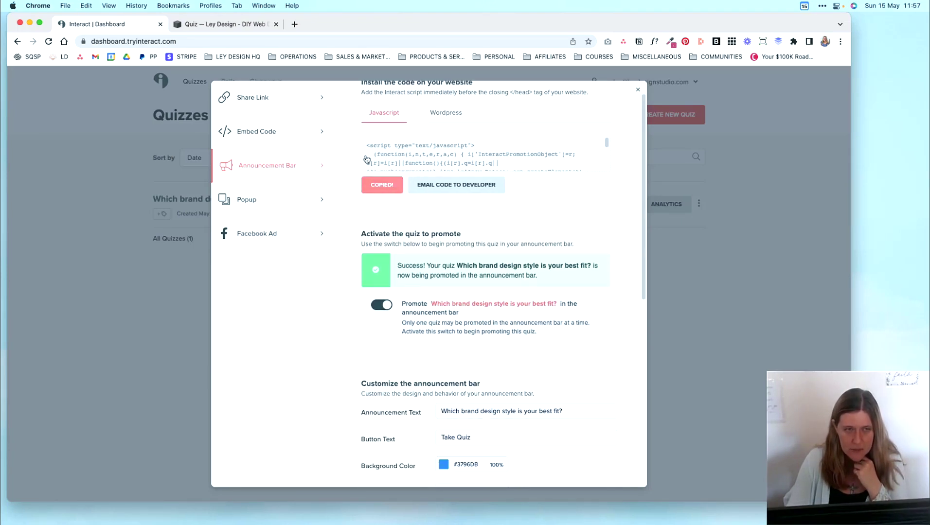
Paste the Interact script into Squarespace's Advanced > Code Injection header and save it.
left_click(201, 27)
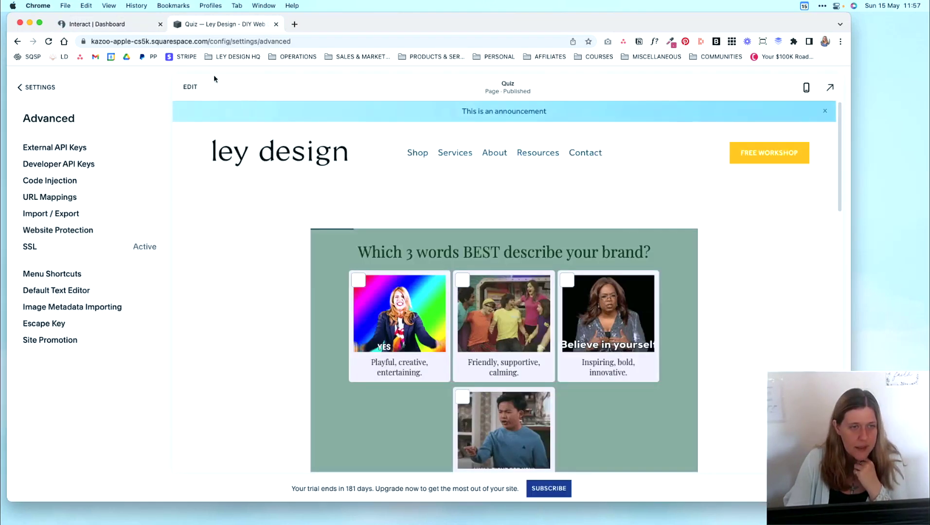
left_click(30, 88)
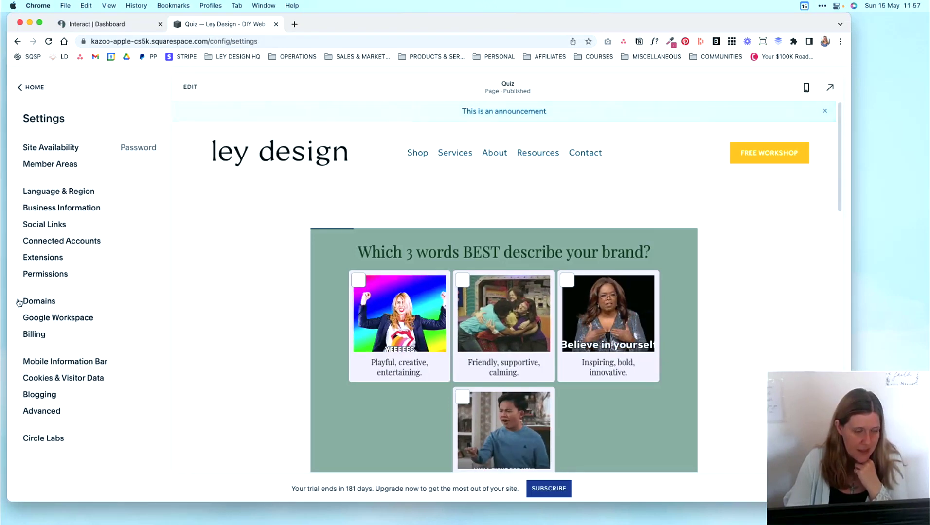
left_click(41, 411)
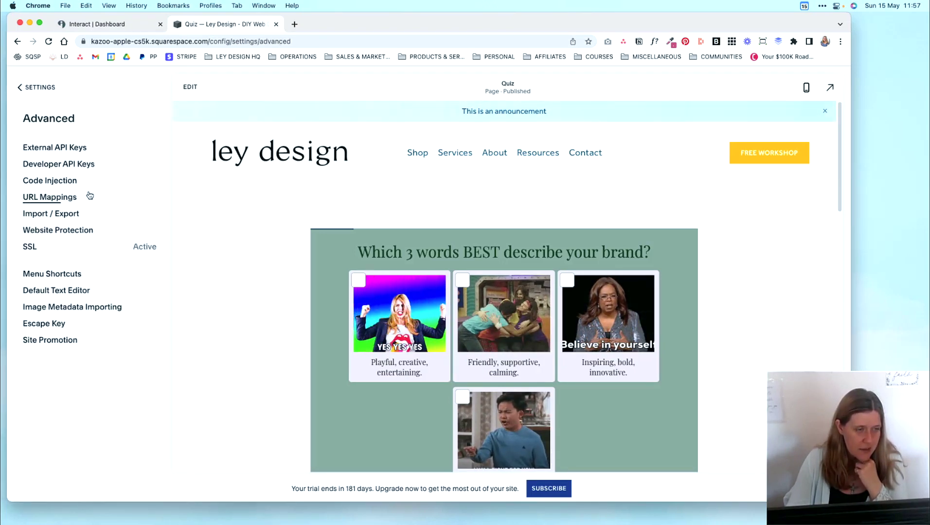
left_click(53, 181)
left_click(113, 239)
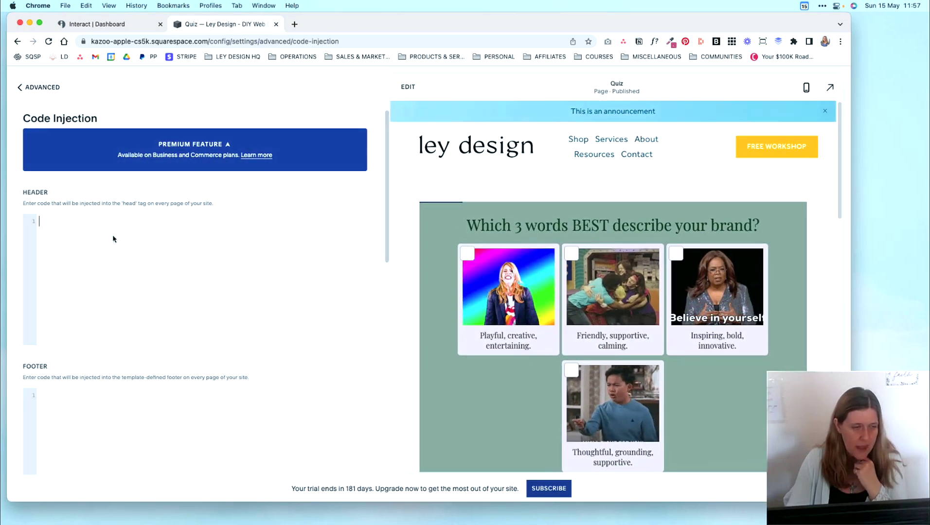
key("super+v")
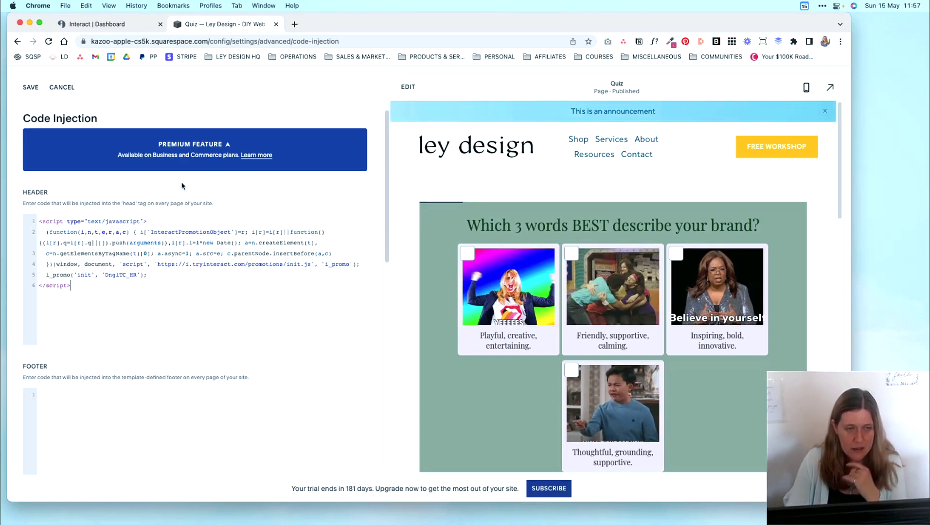
left_click(31, 88)
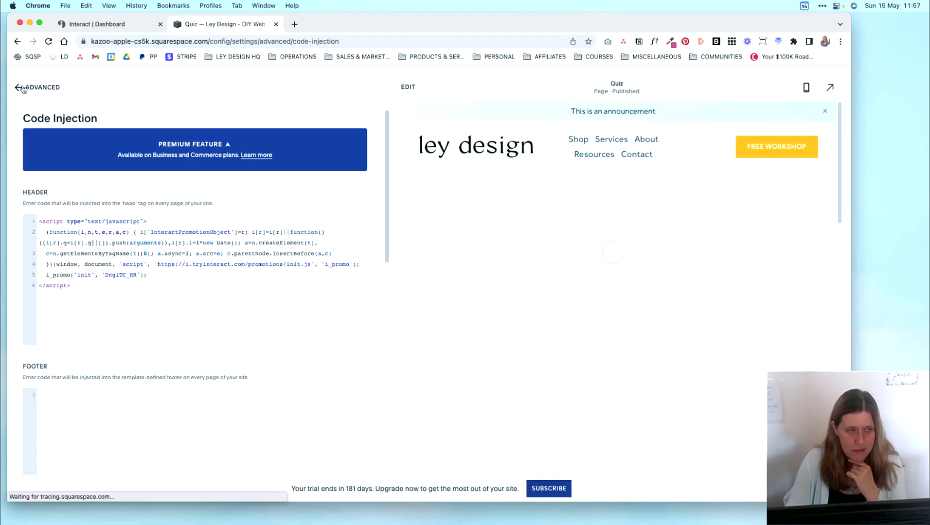
left_click(22, 88)
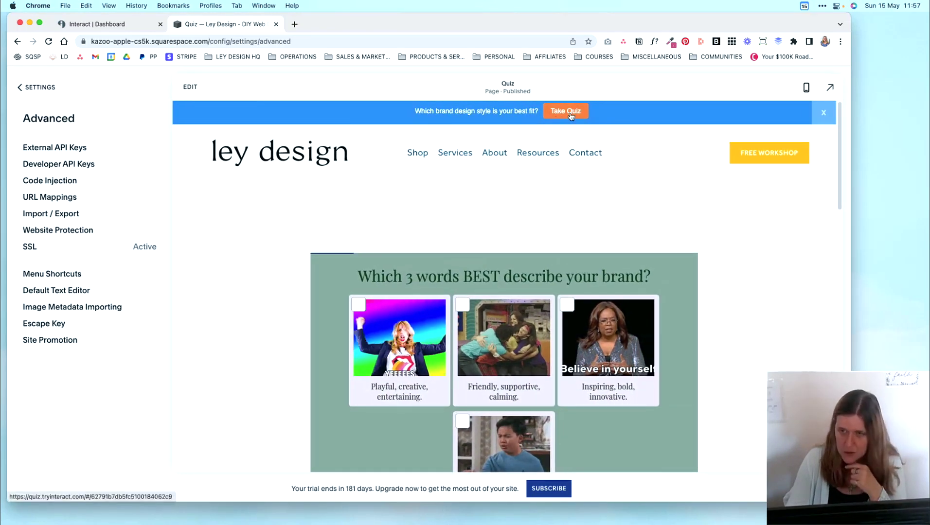
left_click(571, 114)
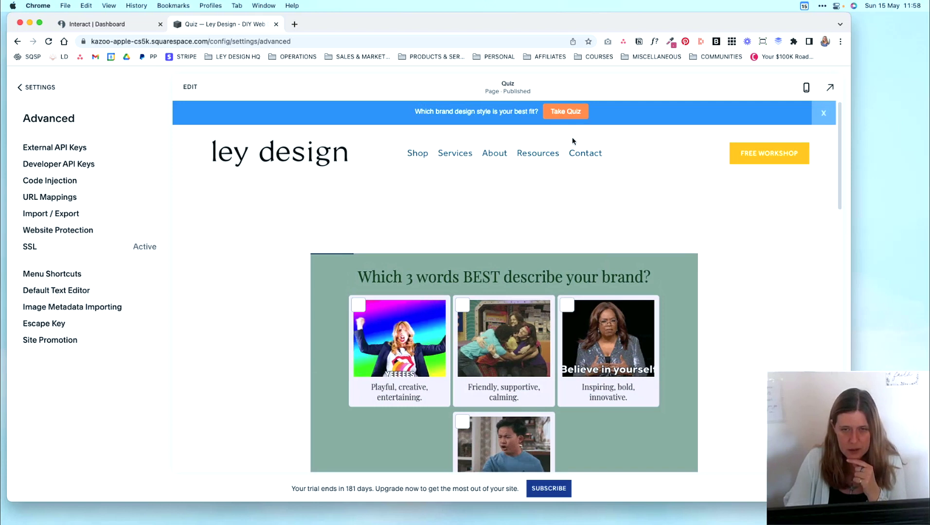
mouse_move(665, 511)
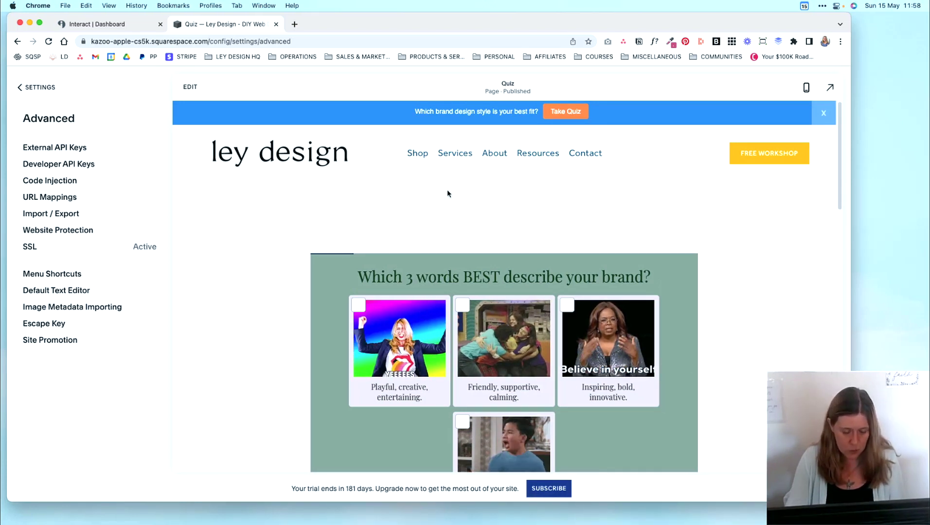
Load the live Ley Design quiz page from the copied URL in a new incognito window.
key("super+shift+n")
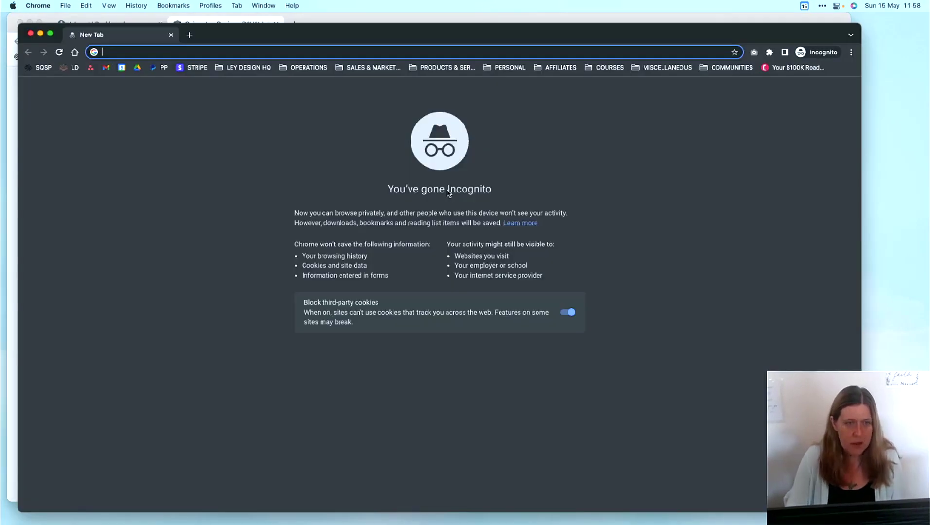
key("alt+super+c")
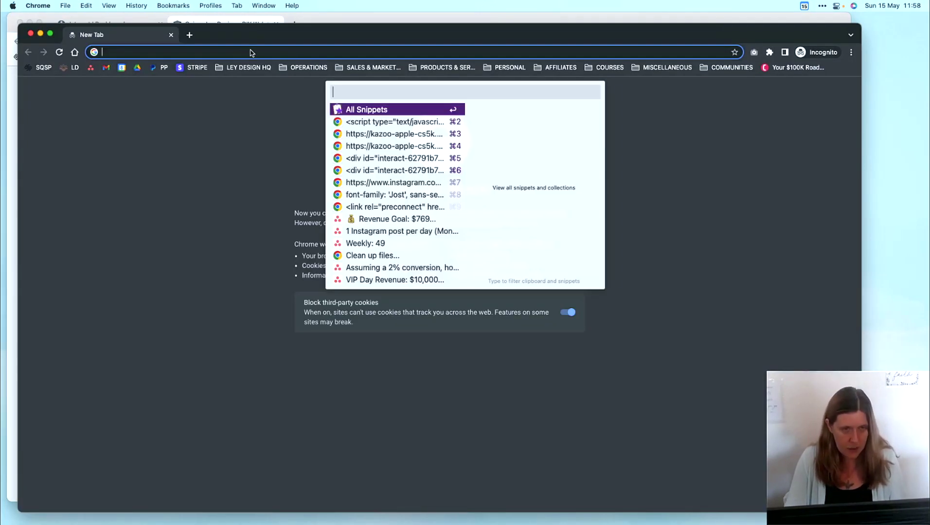
key("Down")
left_click(369, 139)
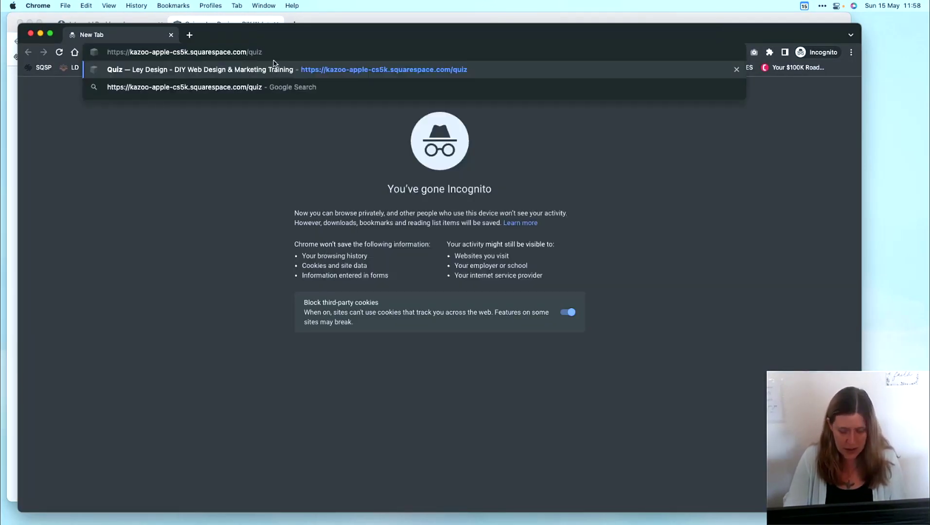
key("Return")
scroll(711, 267, "down", 2)
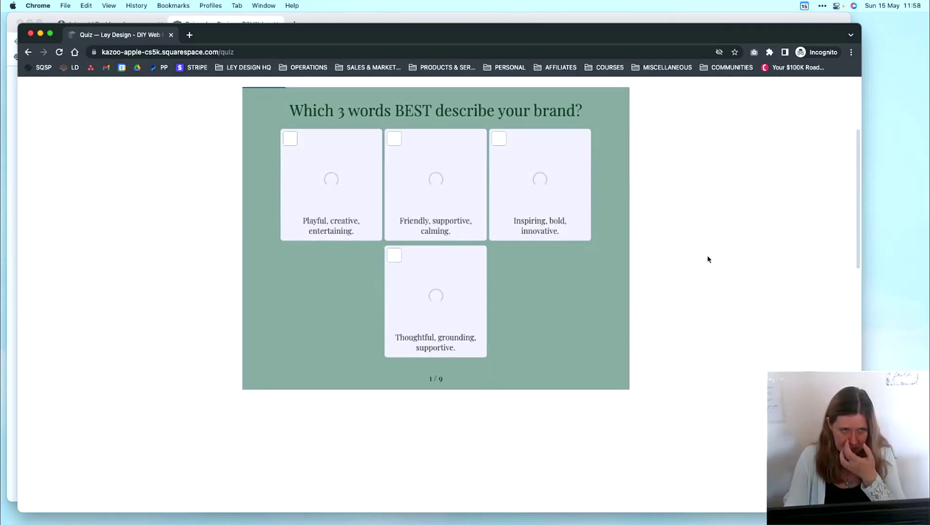
scroll(709, 263, "up", 3)
scroll(609, 340, "down", 4)
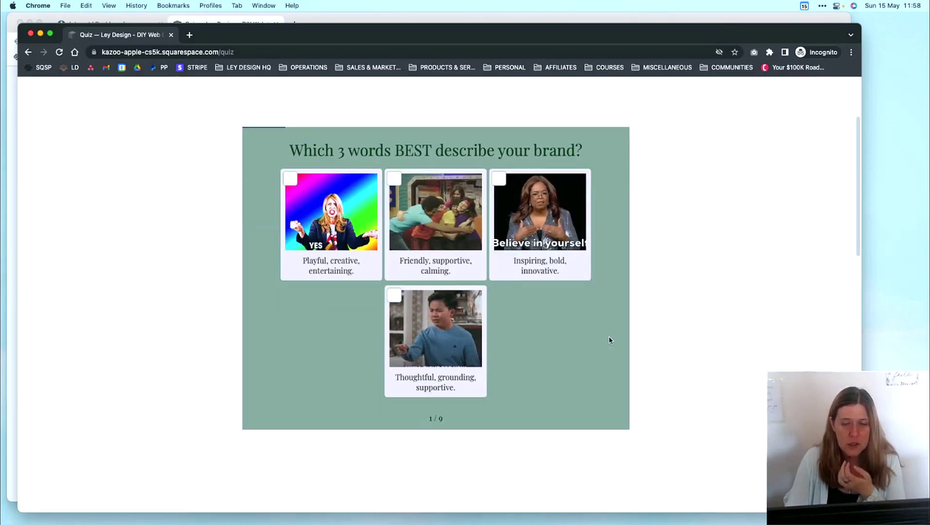
key("super+grave")
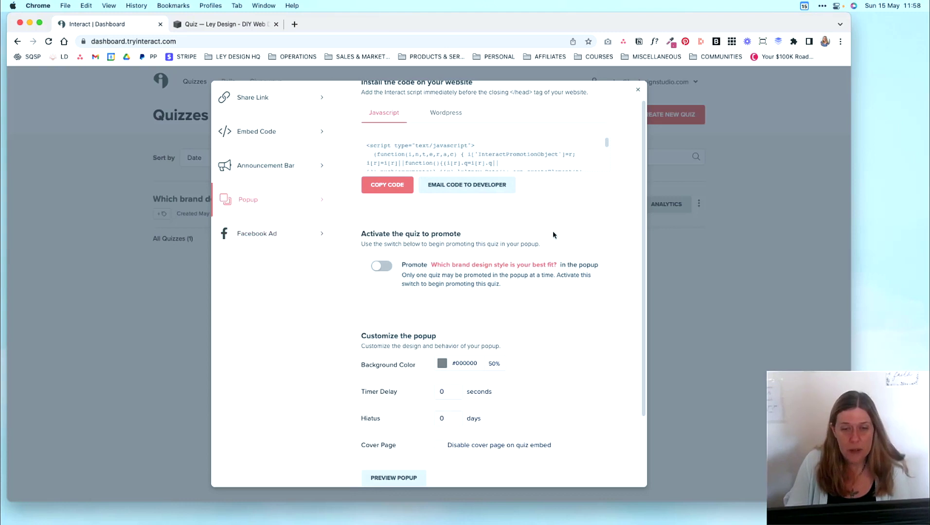
Turn on popup promotion for the brand design style quiz and copy its JavaScript install code.
scroll(553, 191, "up", 1)
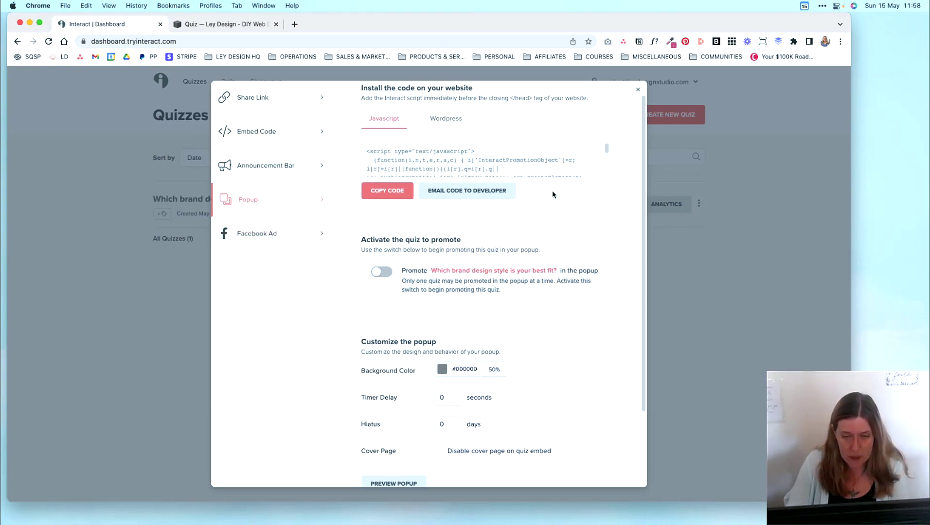
left_click(384, 279)
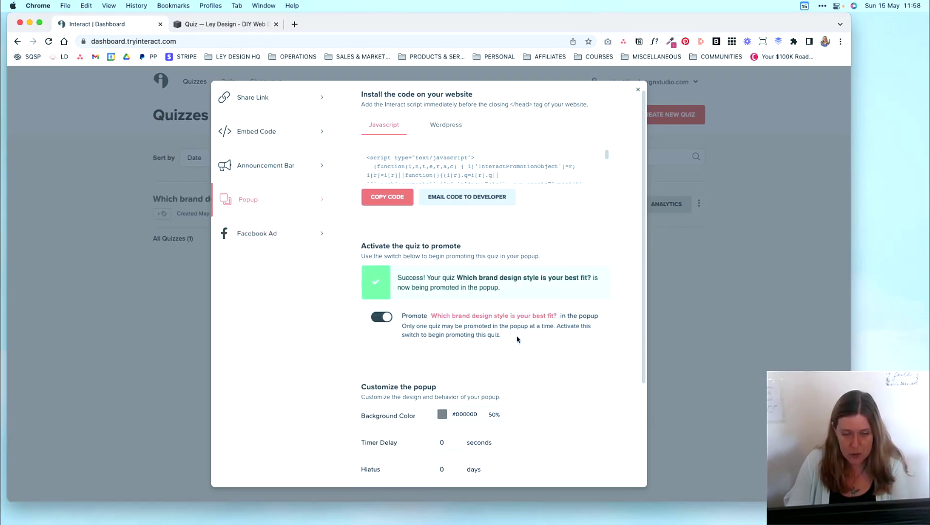
scroll(517, 338, "down", 5)
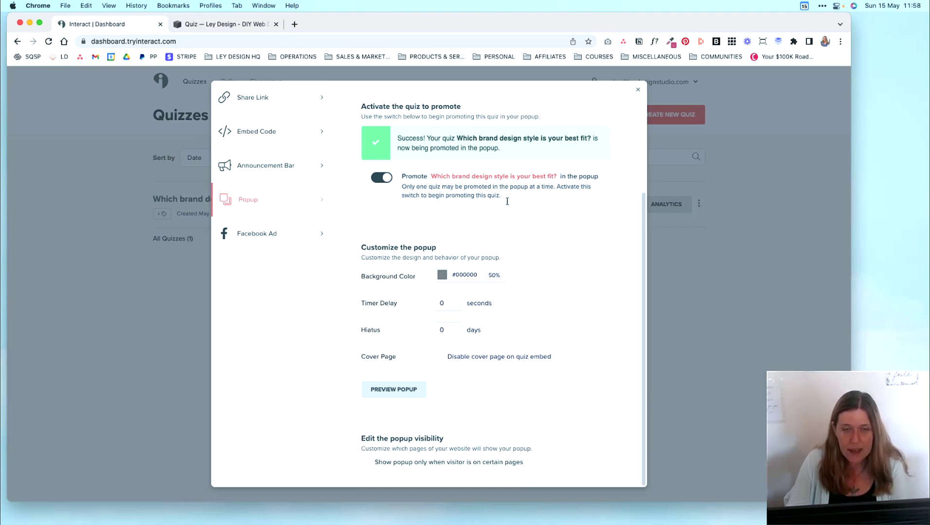
scroll(501, 195, "up", 4)
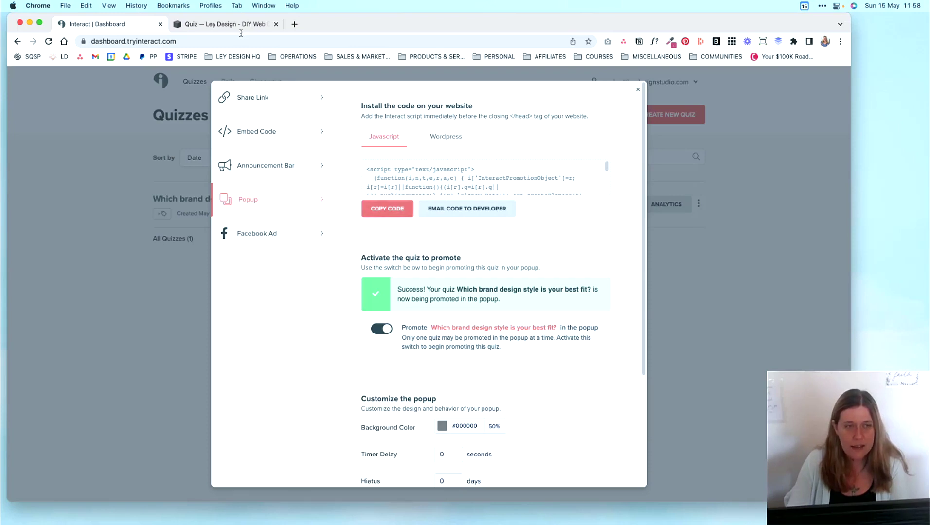
left_click(400, 213)
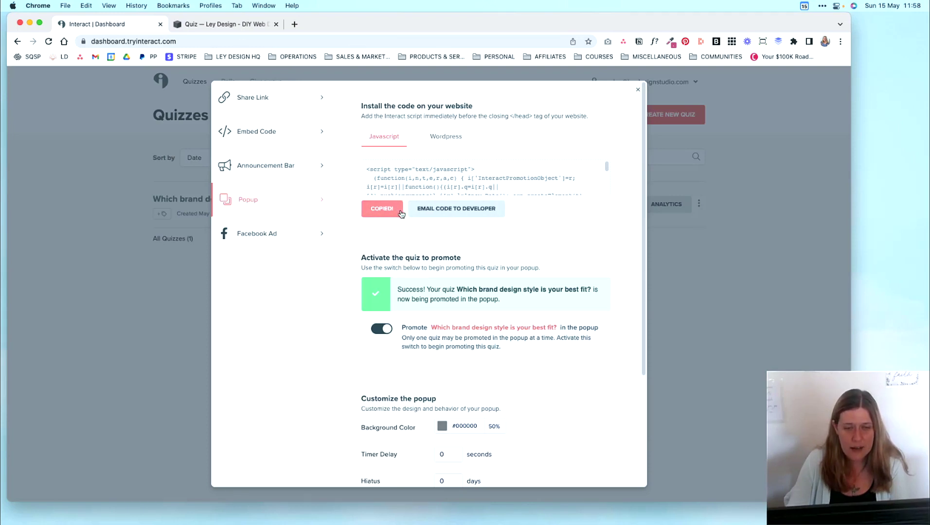
left_click(221, 23)
Replace the site header code in Code Injection with the Interact popup script and save.
left_click(73, 180)
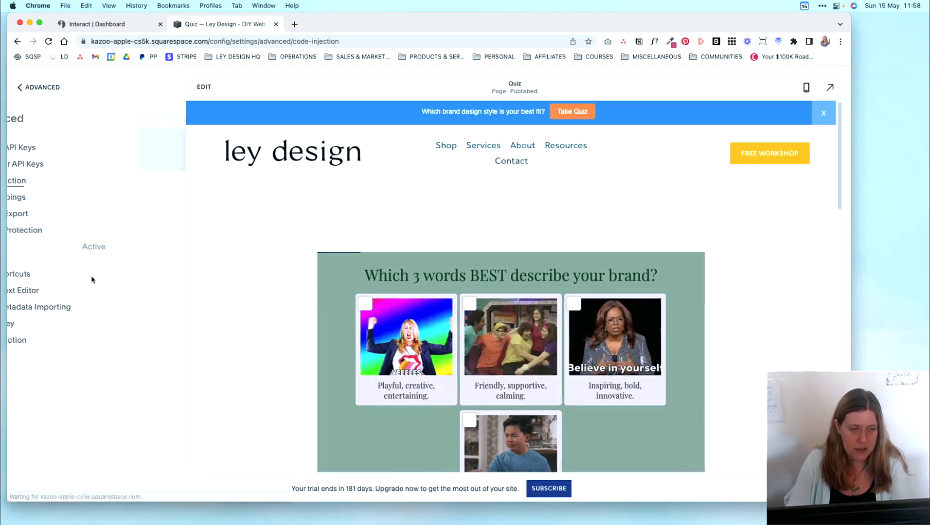
key("super+a")
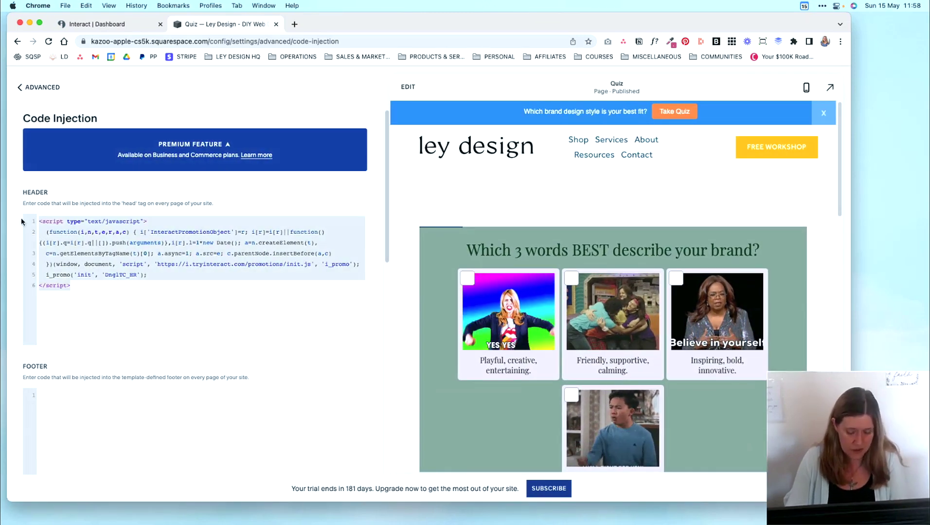
key("BackSpace")
type("<script type=\"text/javascript\">   (function(i,n,t,e,r,a,c) { i['InteractPromotionObject']=r; i[r]=i[r]||function(){(i[r].q=i[r].q||[]).push(arguments)},i[r].l=1*new Date(); a=n.createElement(t),   c=n.getElementsByTagName(t)[0]; a.async=1; a.src=e; c.parentNode.insertBefore(a,c)   })(window, document, 'script', 'https://i.tryinteract.com/promotions/init.js', 'i_promo');   i_promo('init', 'DngITC_HR'); </script>")
left_click(31, 87)
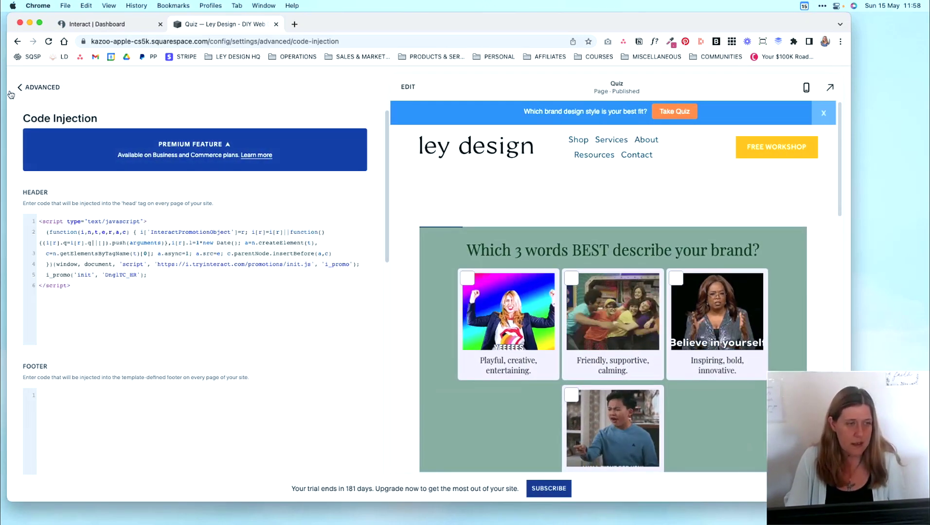
left_click(29, 88)
left_click(29, 88)
Close the incognito quiz preview window.
mouse_move(711, 512)
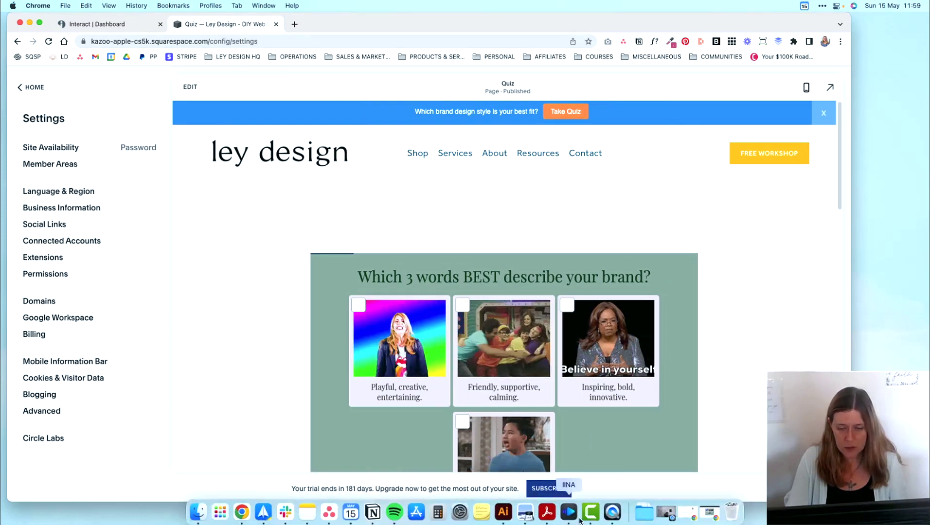
left_click(711, 511)
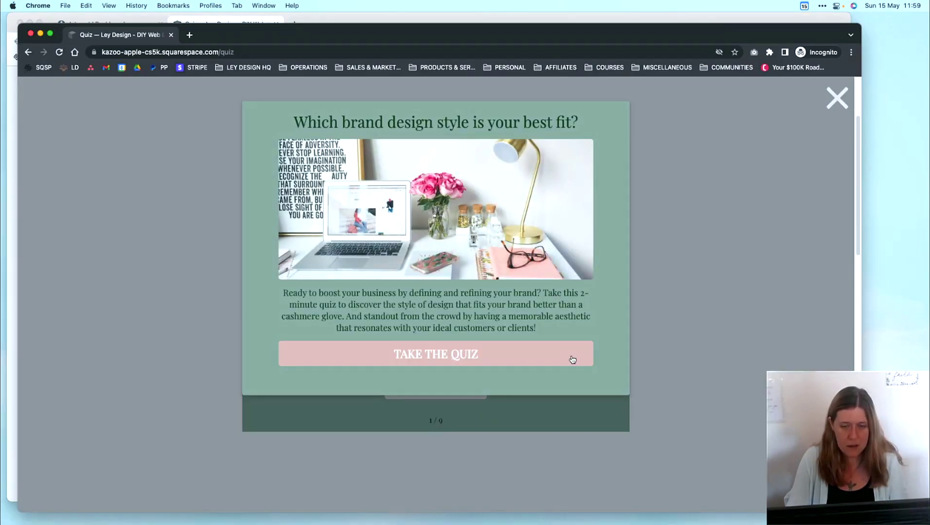
left_click(825, 111)
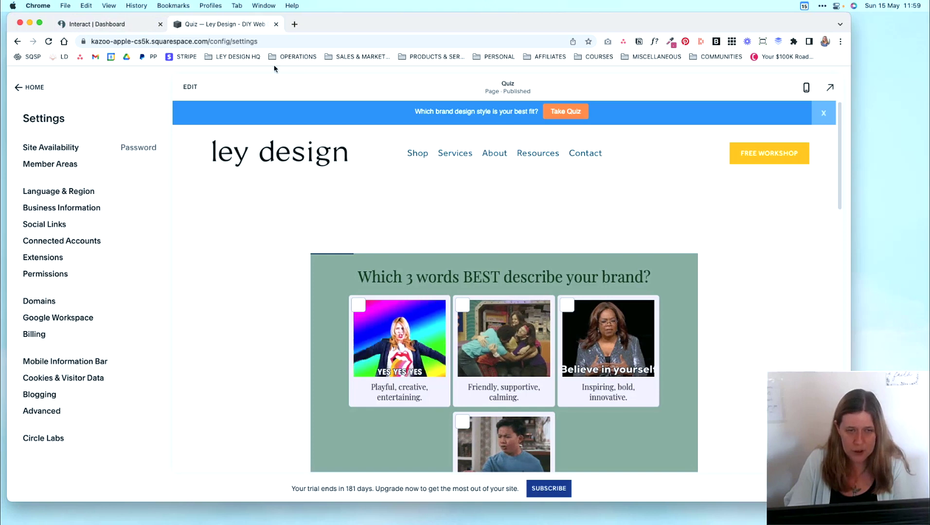
left_click(120, 25)
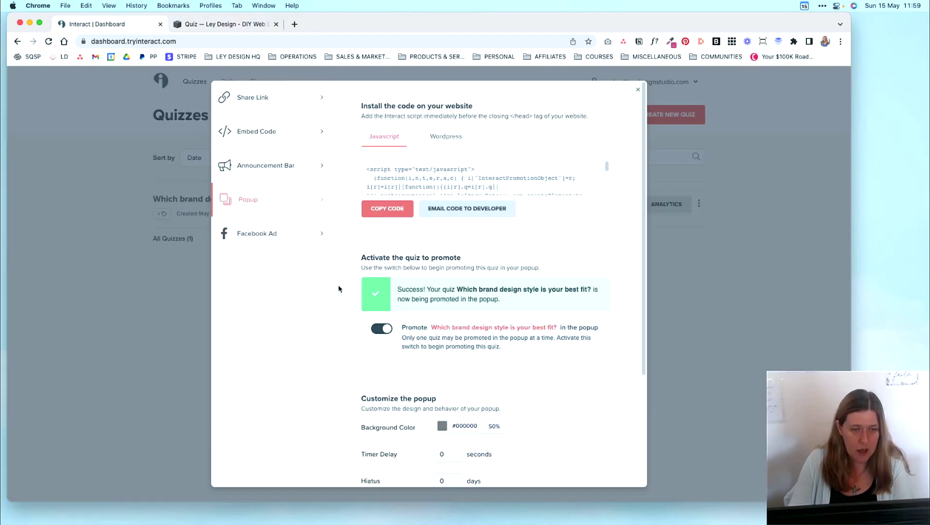
left_click(248, 101)
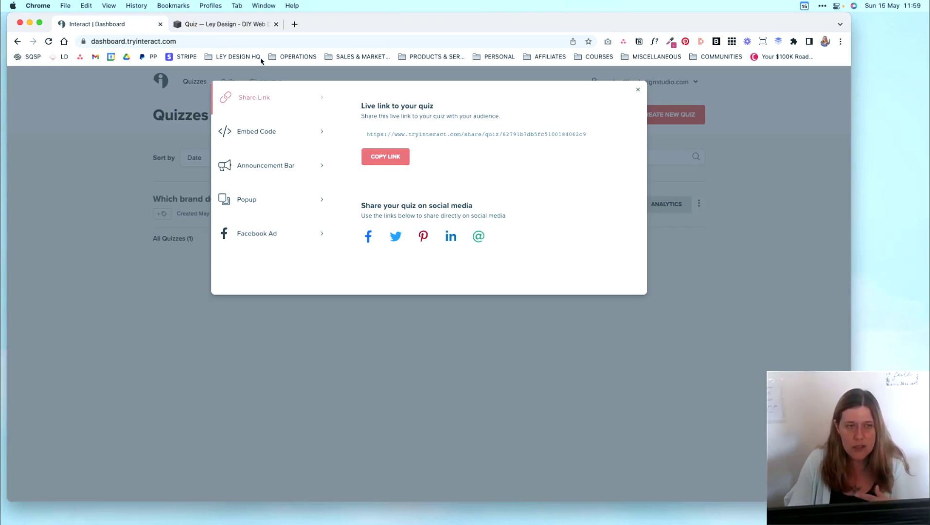
left_click(223, 24)
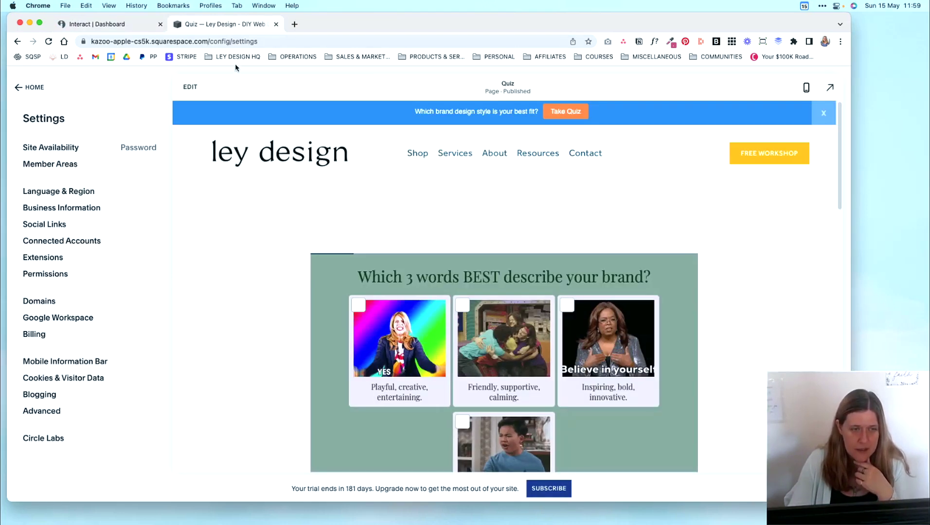
Open the About page from Pages in the Squarespace editor.
left_click(30, 87)
left_click(36, 158)
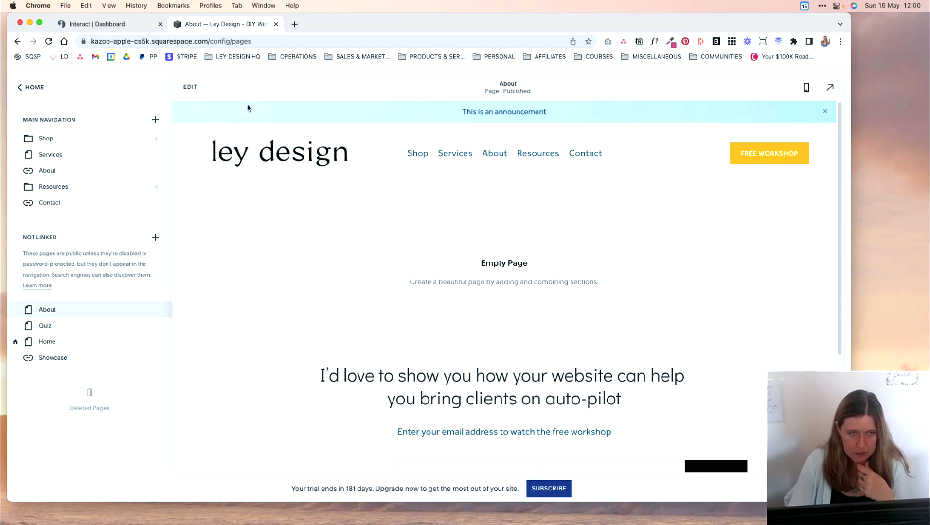
left_click(196, 91)
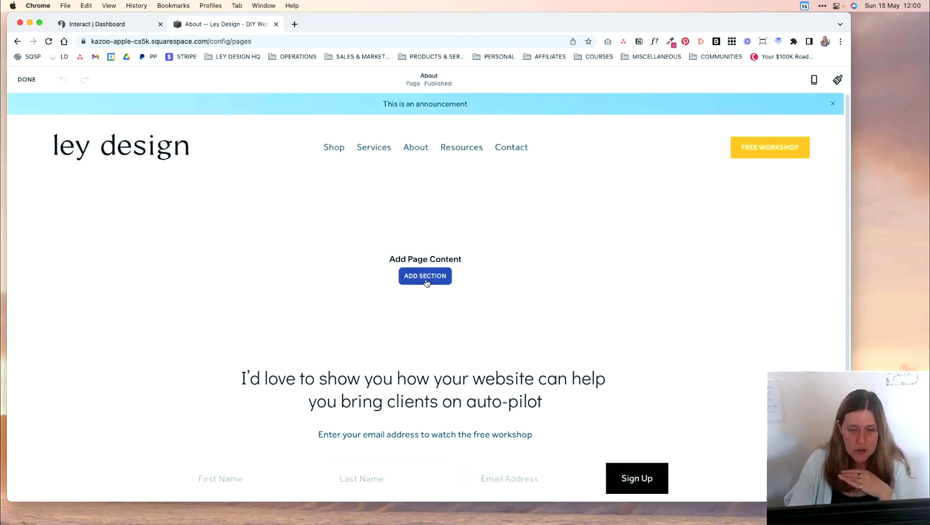
Add a blank section with a text block reading 'Take my awesome quiz'.
left_click(427, 283)
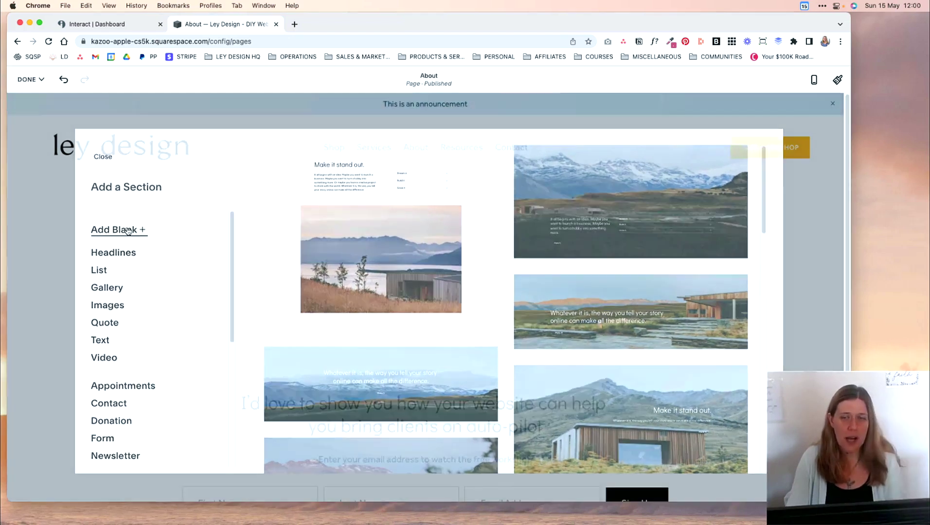
left_click(127, 230)
left_click(278, 267)
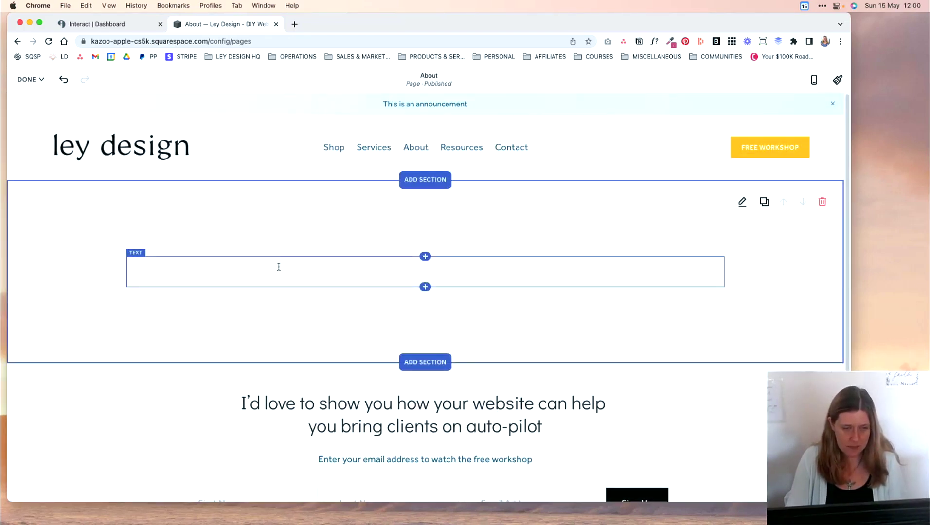
type("Take ")
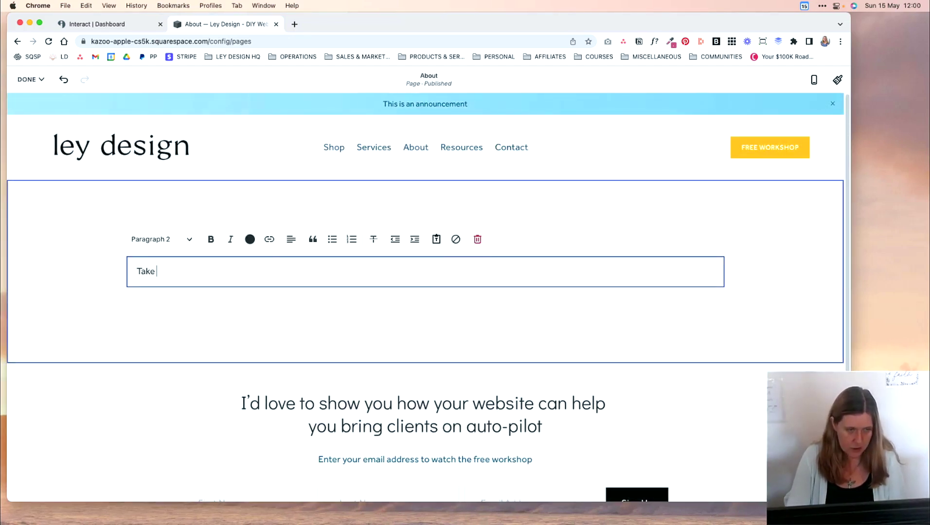
type("my awesome quiz")
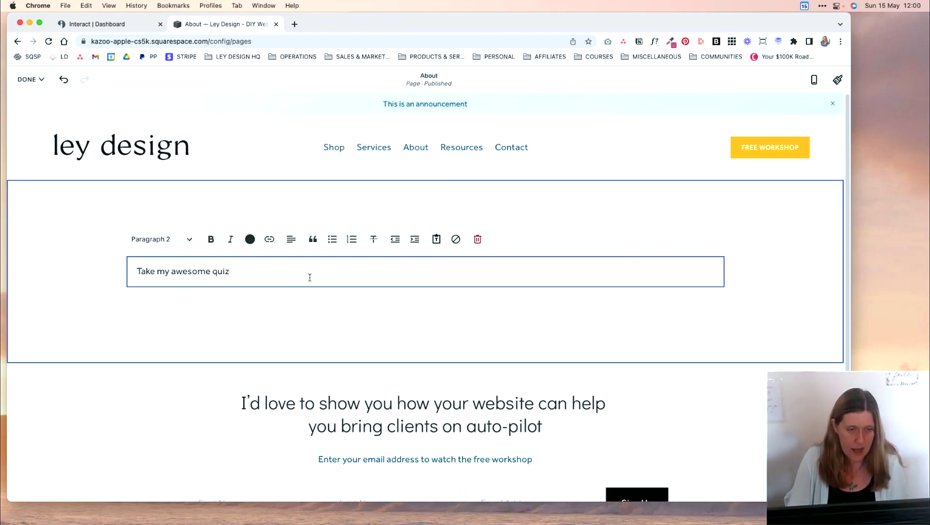
left_click_drag(310, 277, 128, 268)
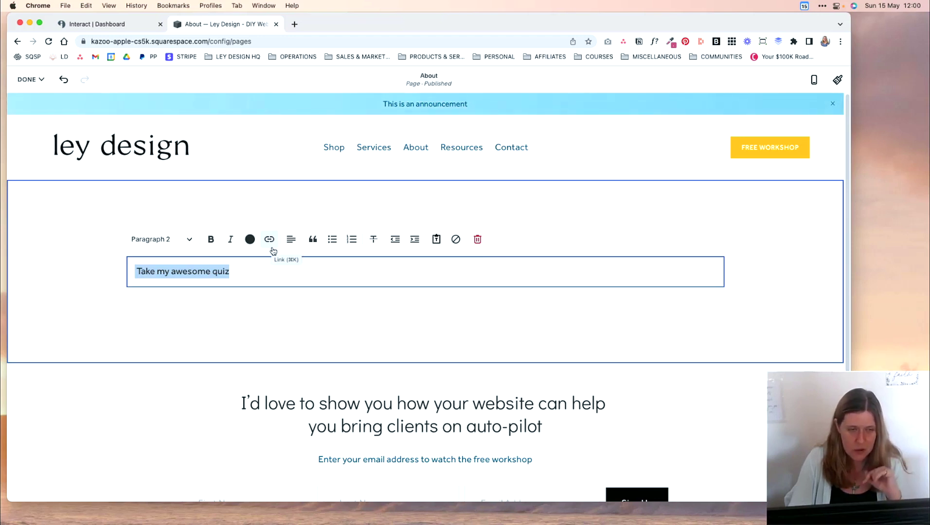
Try linking the selected text to the internal Quiz page, then discard that link.
left_click(271, 248)
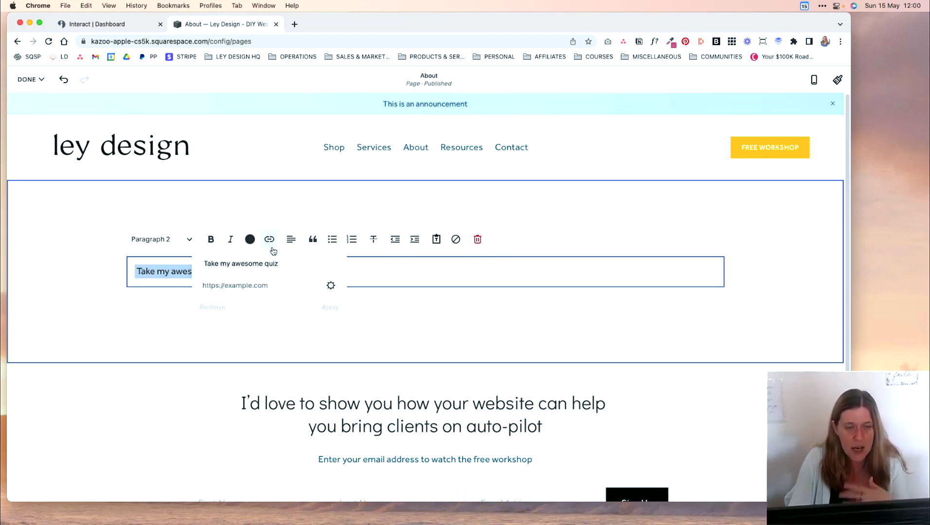
left_click(266, 285)
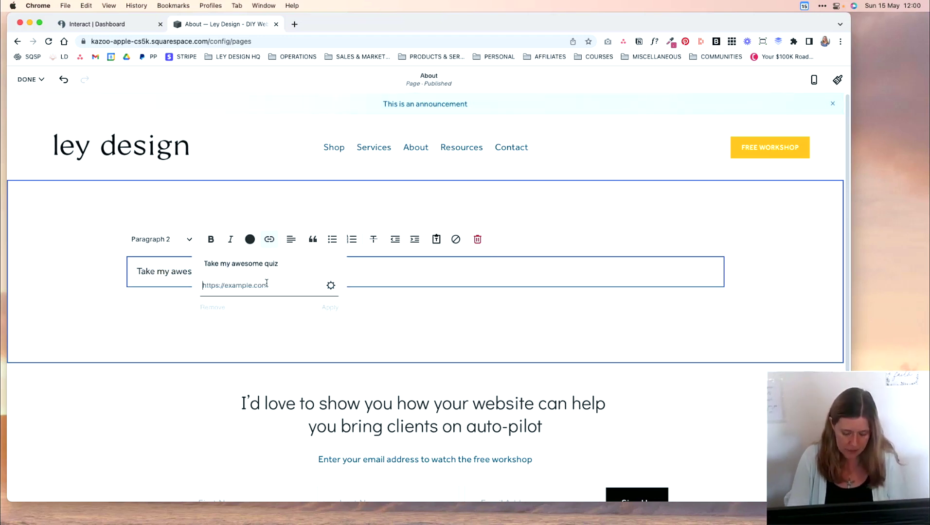
type("quiz")
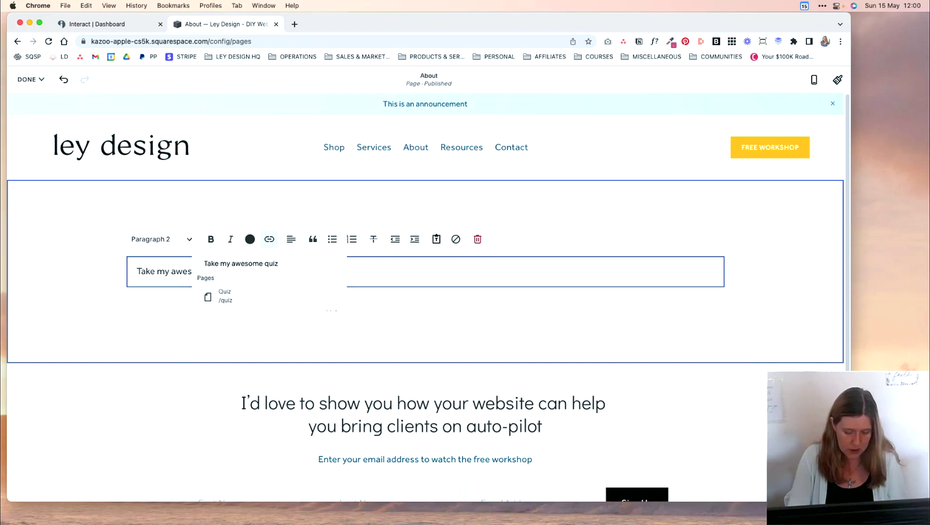
left_click(238, 297)
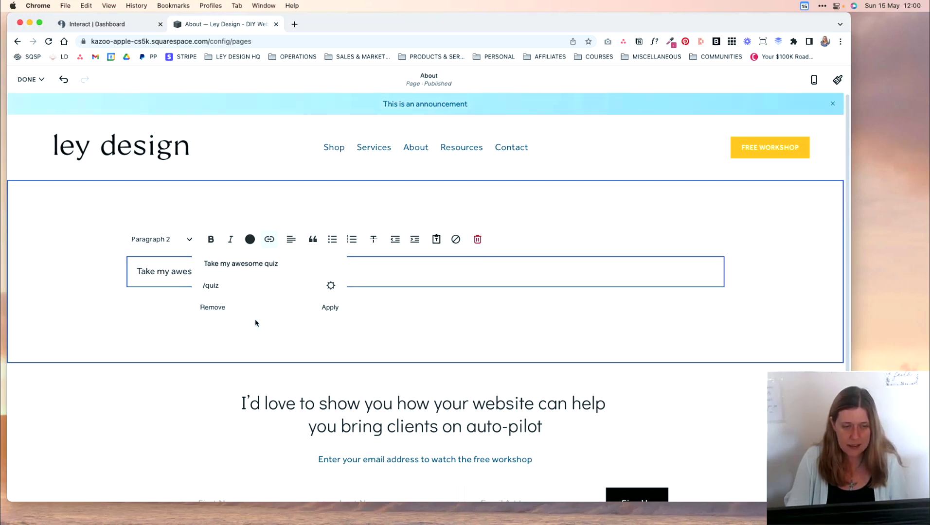
left_click(349, 325)
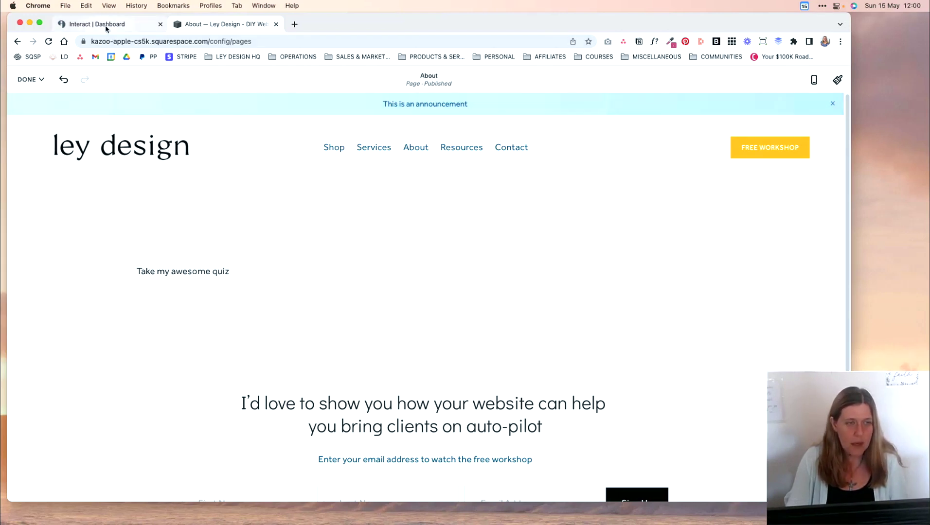
Link 'Take my awesome quiz' to the copied Interact quiz share URL and save the page.
left_click(119, 28)
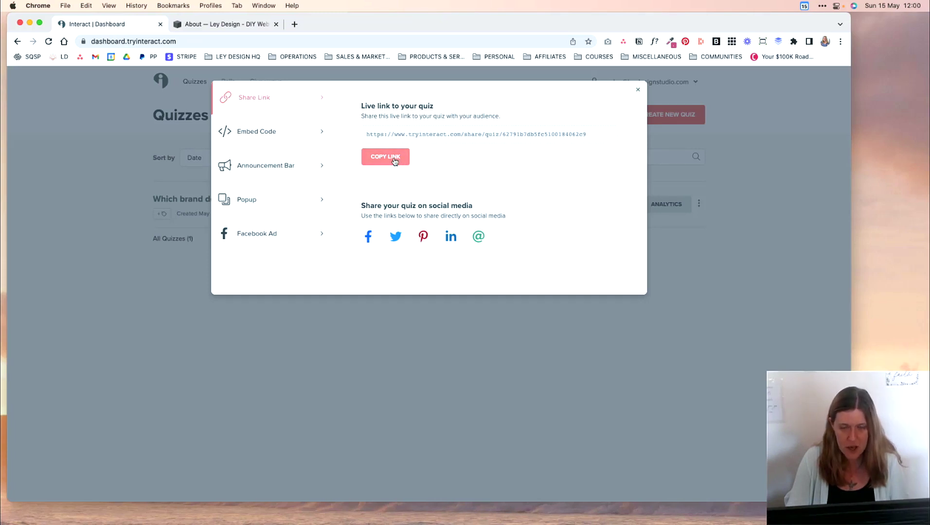
left_click(224, 25)
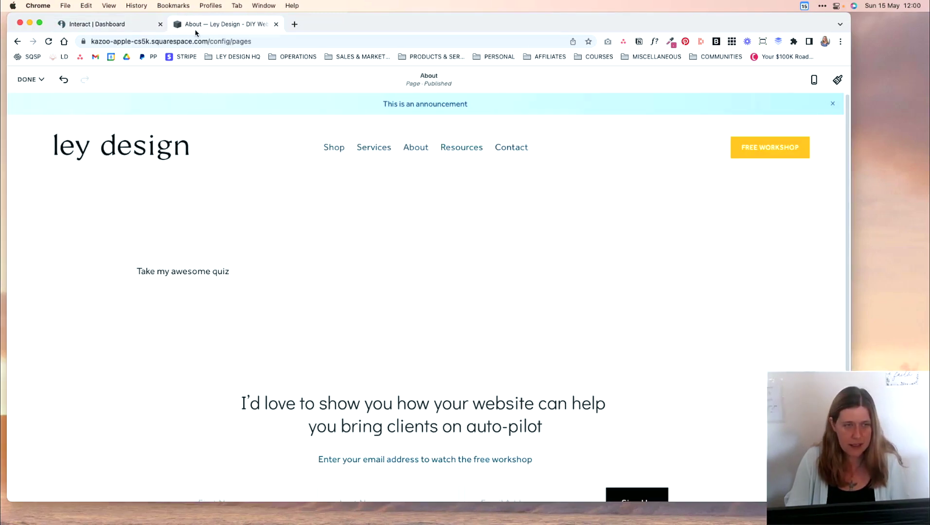
left_click(234, 272)
left_click_drag(234, 275, 141, 266)
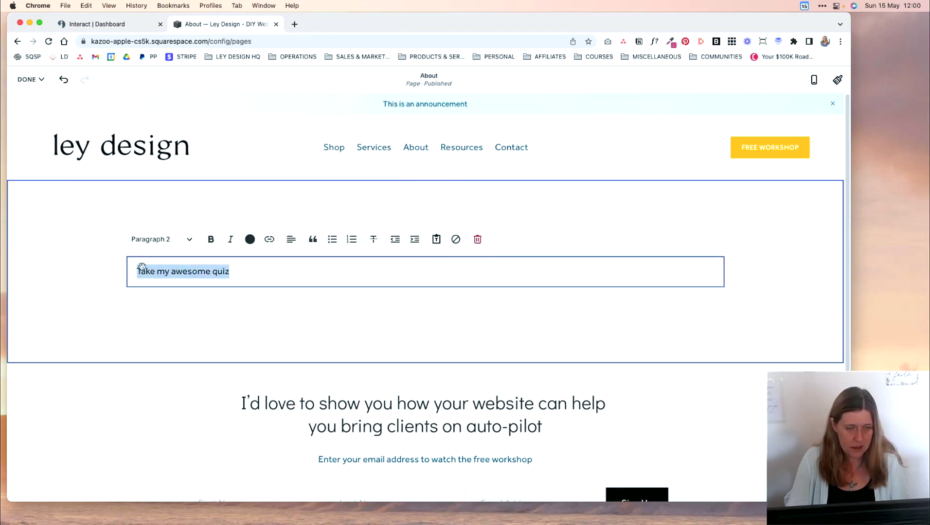
left_click(275, 241)
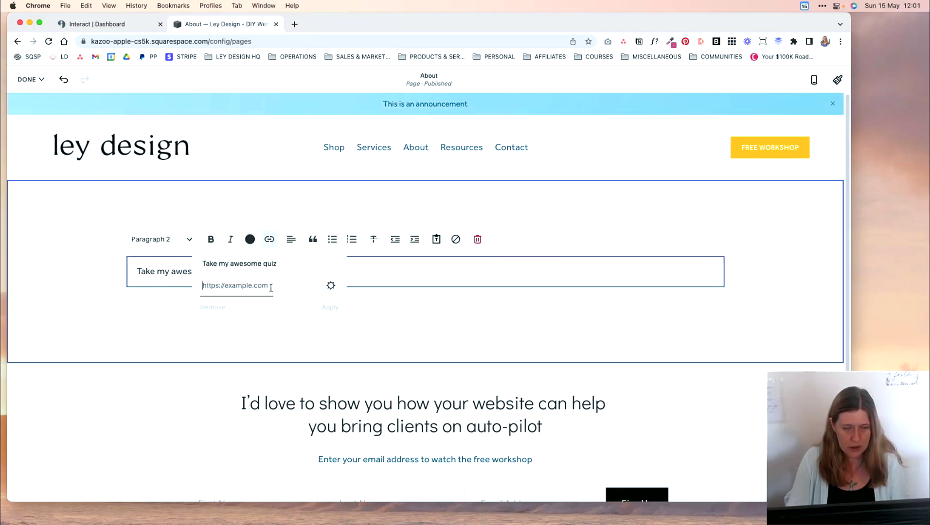
key("super+v")
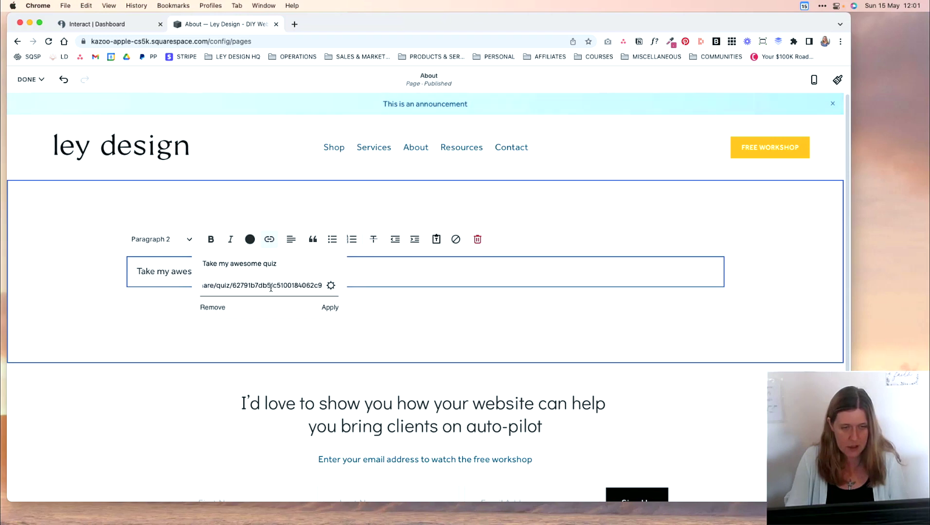
left_click(329, 308)
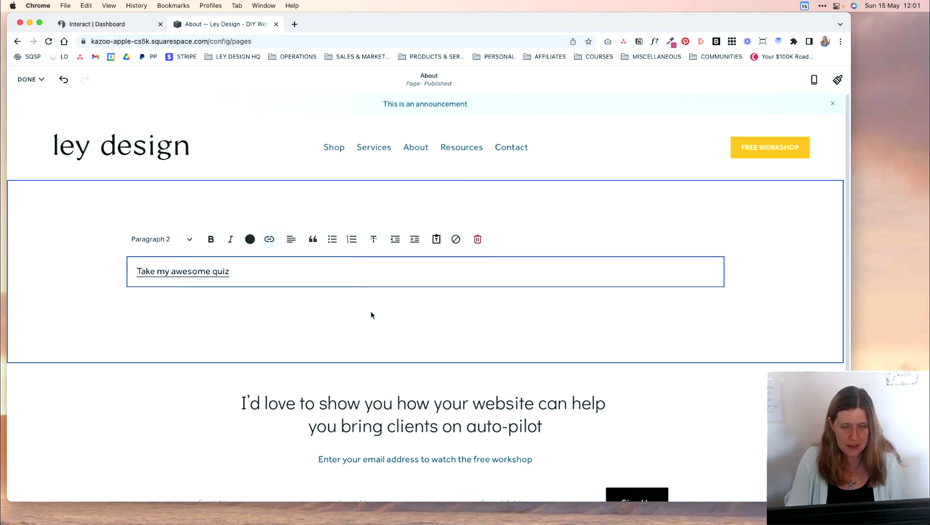
left_click(30, 79)
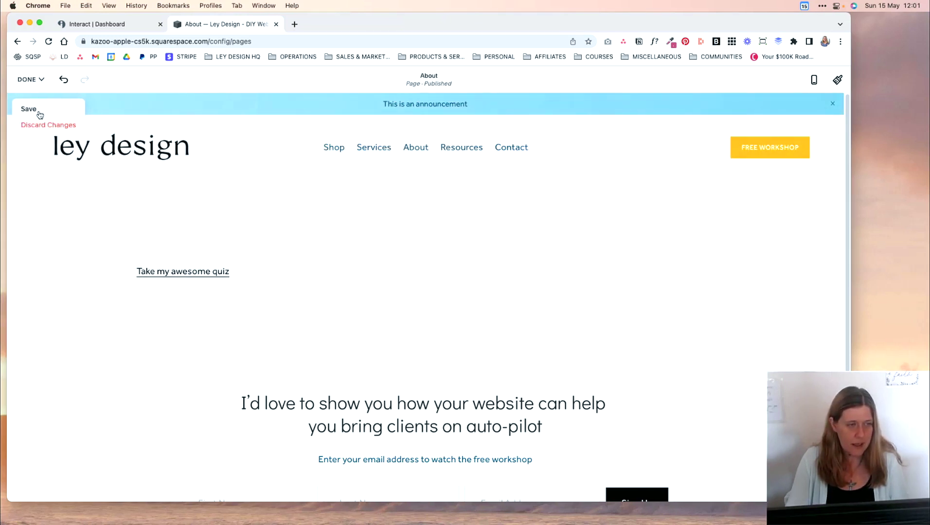
left_click(38, 110)
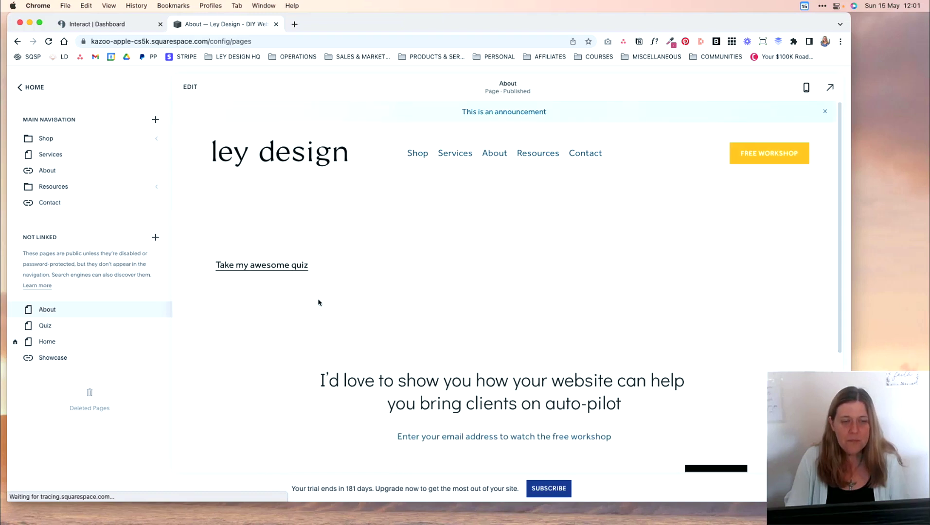
Test the quiz link, which opens the Interact cover page, then reopen the About page editor.
left_click(287, 271)
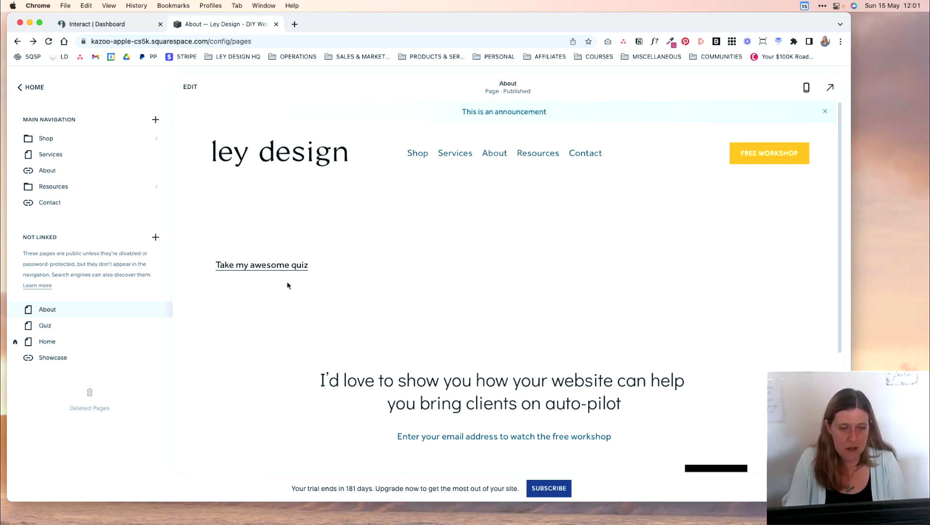
left_click(191, 86)
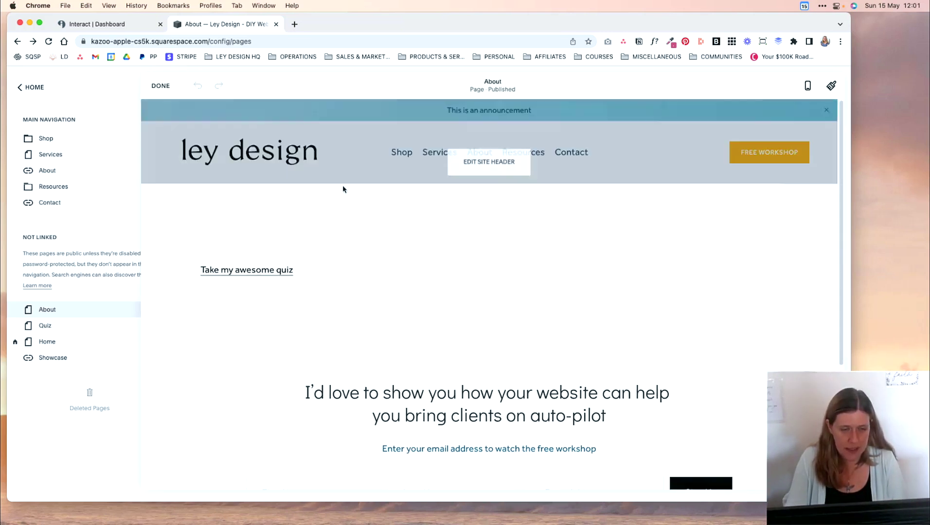
Add a button block below the quiz link labelled 'TAKE MY AWESOME QUIZ'.
left_click(425, 287)
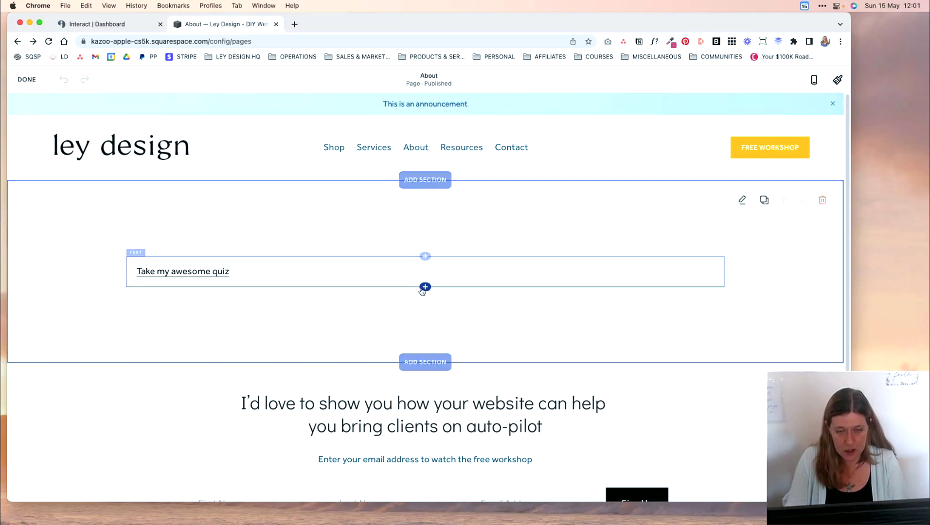
left_click(710, 389)
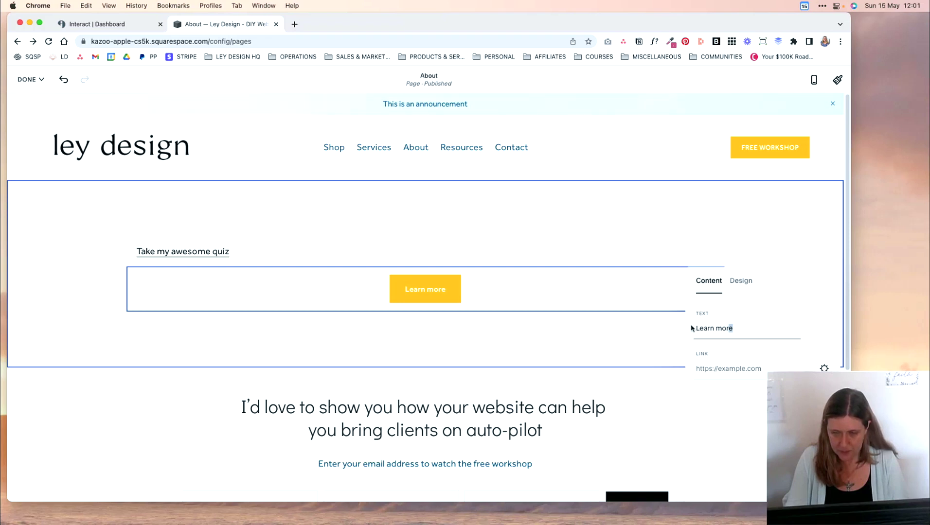
left_click_drag(691, 328, 689, 327)
type("TAKE")
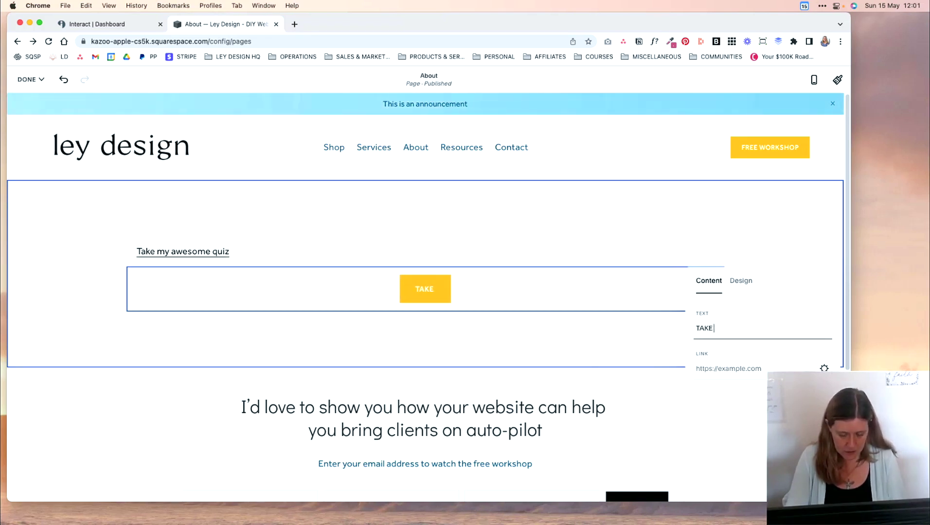
type(" MY AWESME")
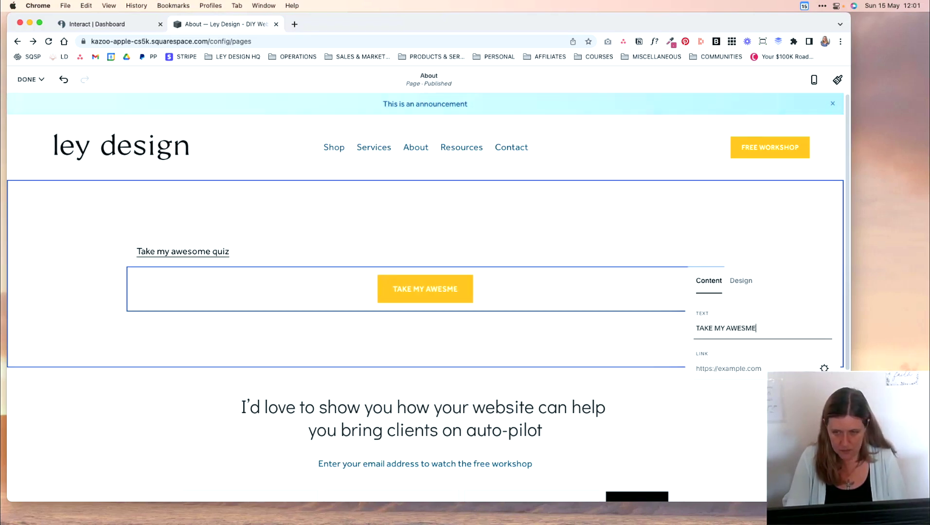
key("BackSpace")
key("BackSpace")
type("OME QUIZ")
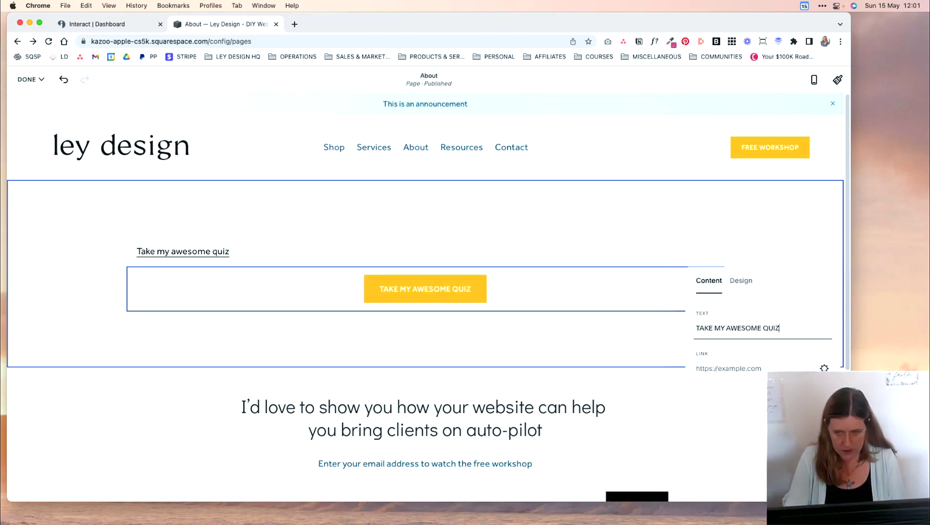
Link the button to the quiz share URL, opening in a new window, and save the page.
left_click(697, 363)
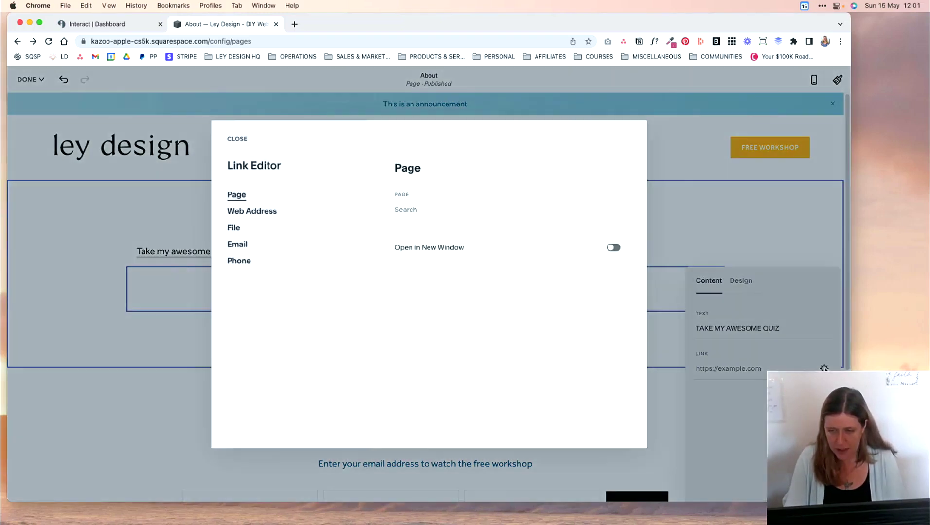
left_click(266, 214)
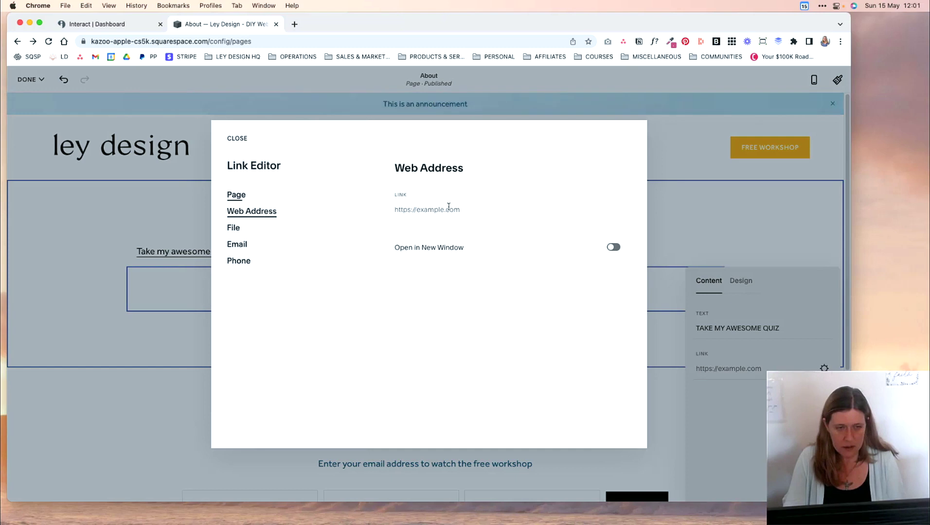
left_click(453, 209)
key("super+v")
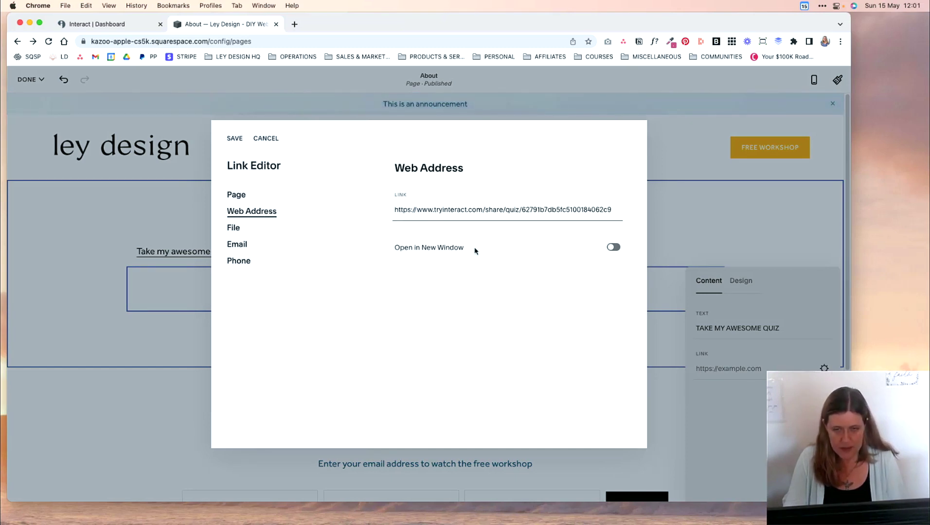
left_click(613, 248)
left_click(234, 140)
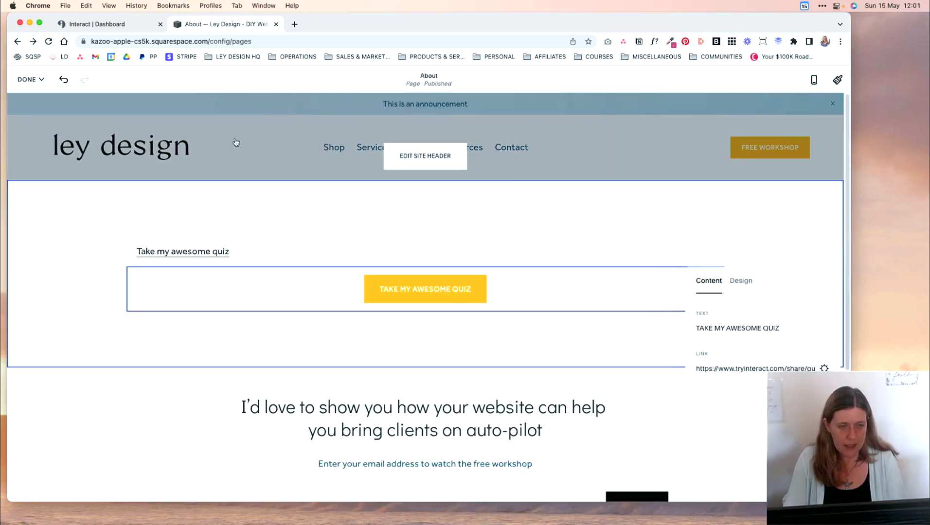
left_click(26, 79)
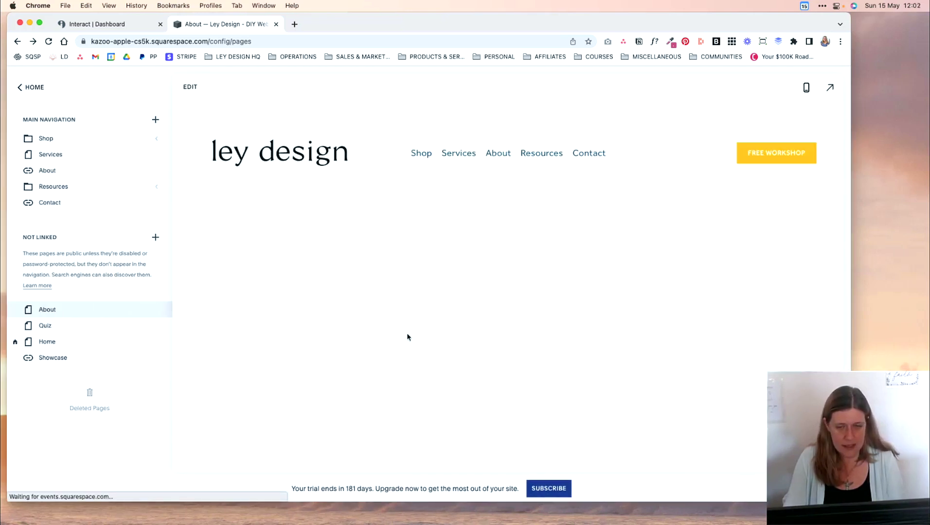
left_click(521, 282)
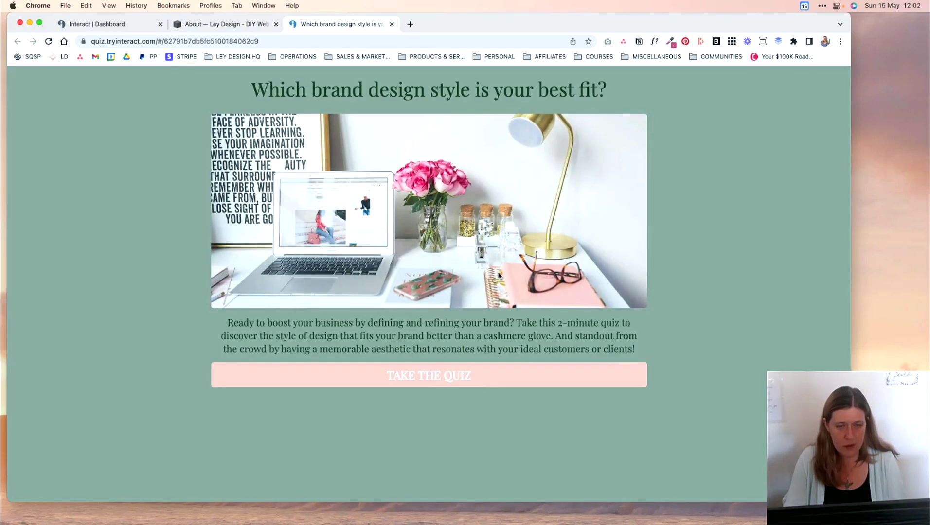
left_click(392, 24)
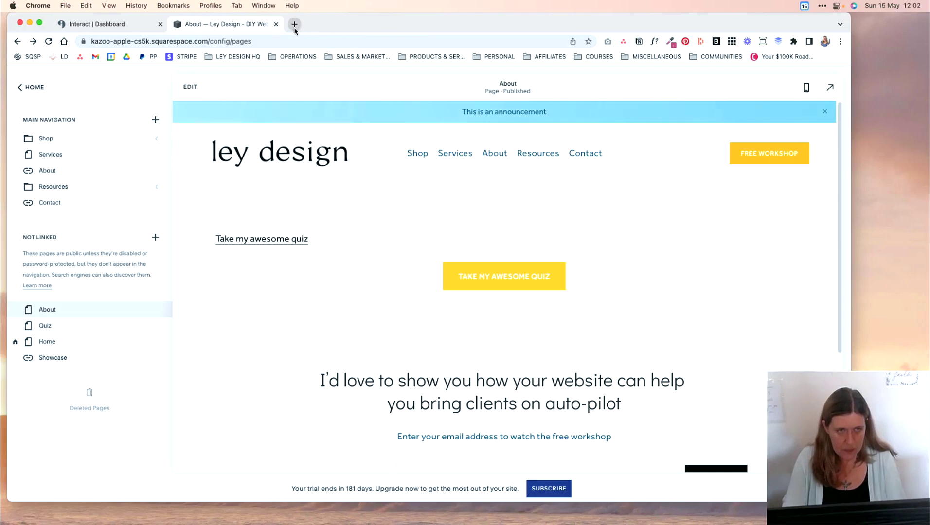